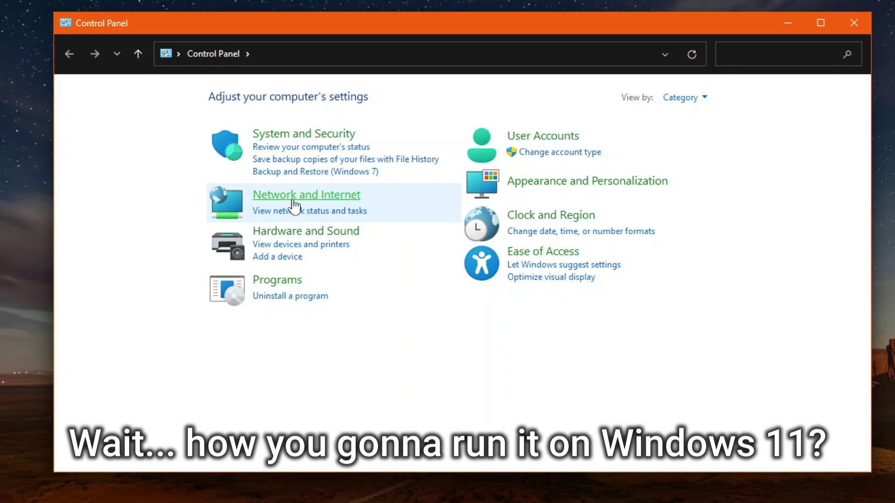
Open the browser add-ons manager from the Programs settings of Internet Options under Network and Internet.
left_click(294, 204)
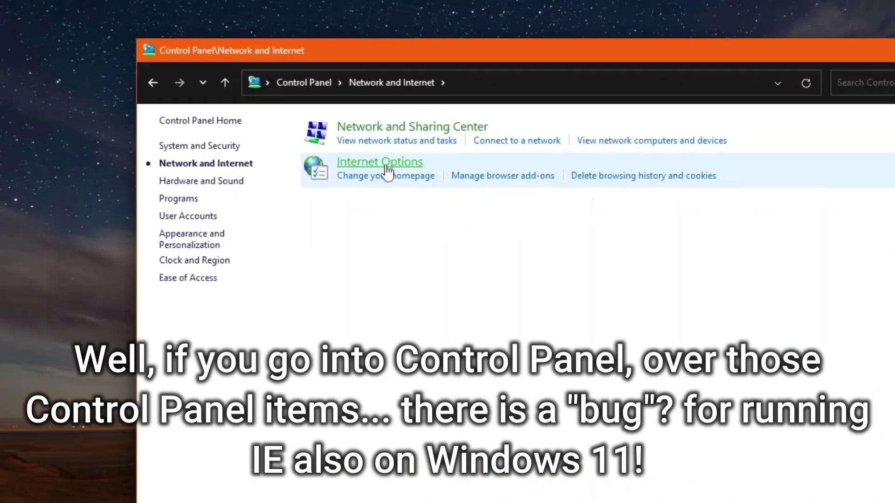
left_click(298, 139)
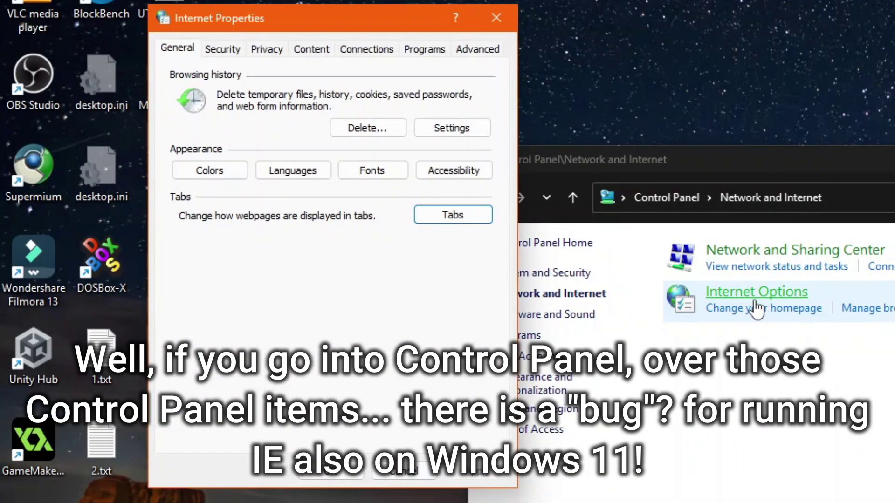
left_click(427, 54)
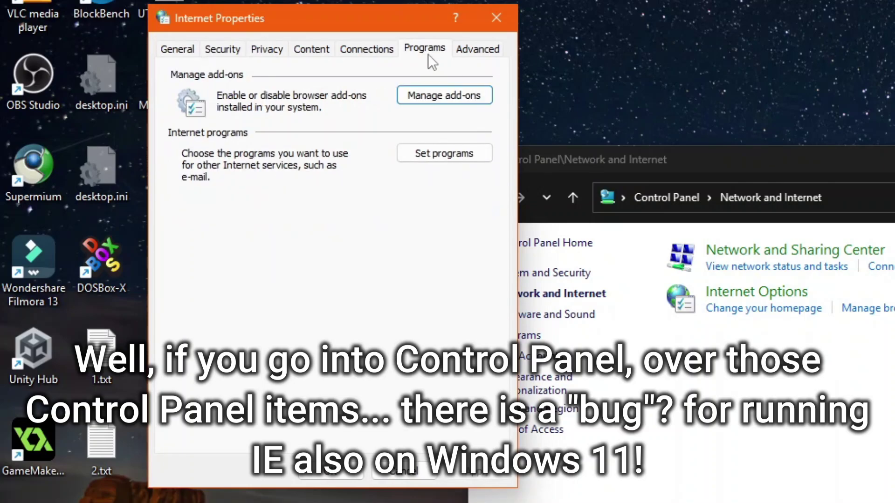
left_click(417, 98)
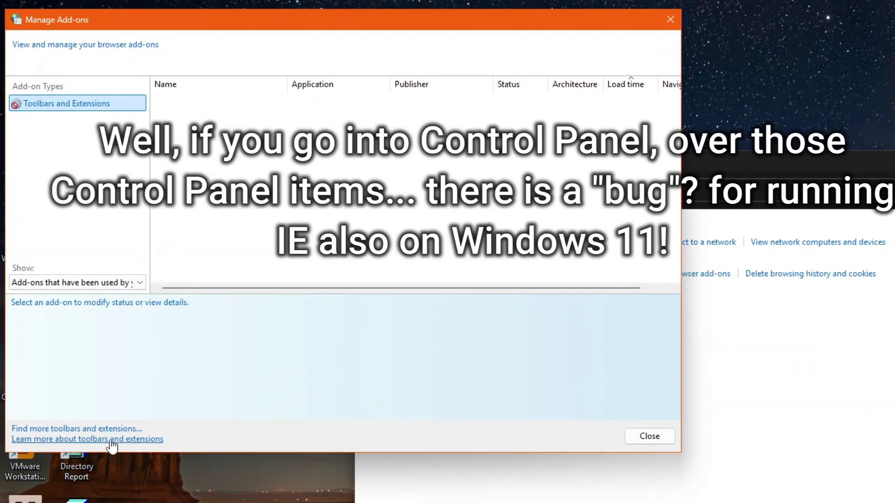
Follow the link for learning more about toolbars and extensions and resize the Internet Explorer window.
left_click(112, 441)
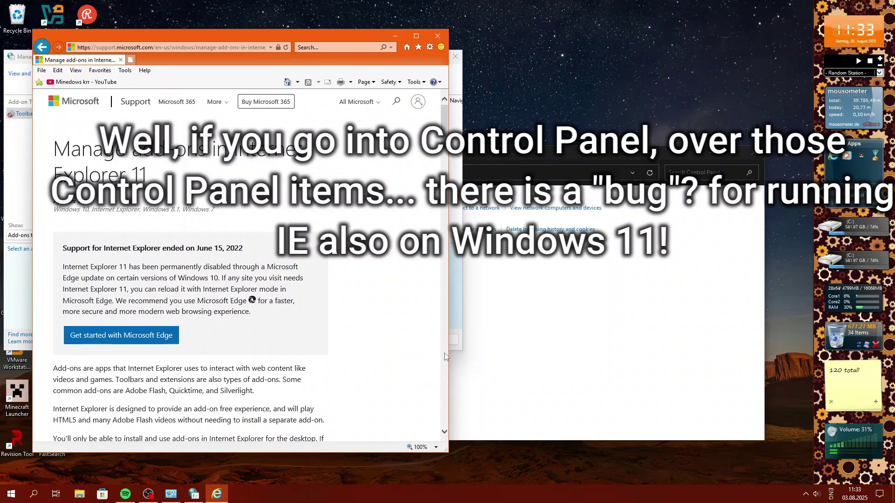
left_click_drag(448, 348, 683, 353)
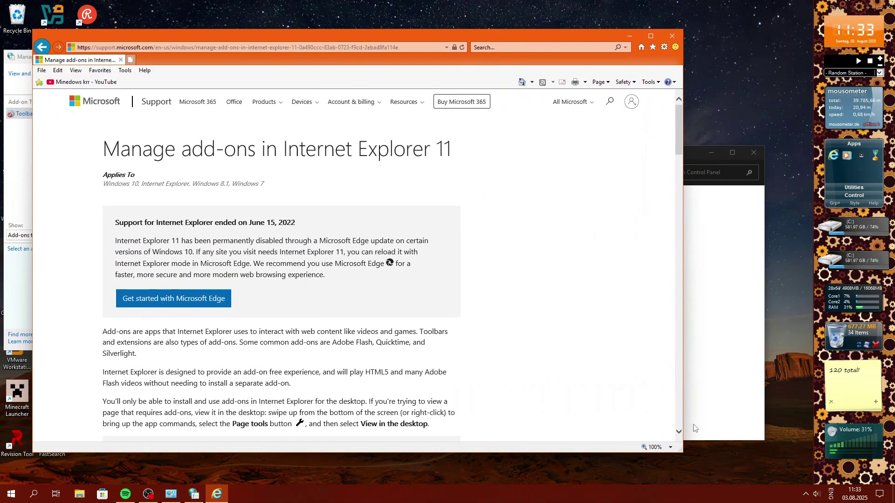
left_click_drag(678, 450, 522, 317)
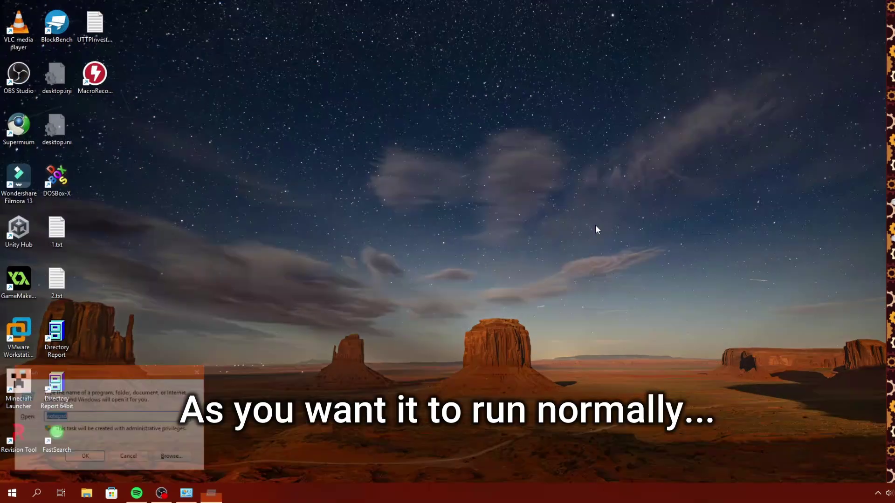
Try to launch C:\Program Files (x86)\internet Explorer\iexplore.exe through the Run dialog.
key("super+r")
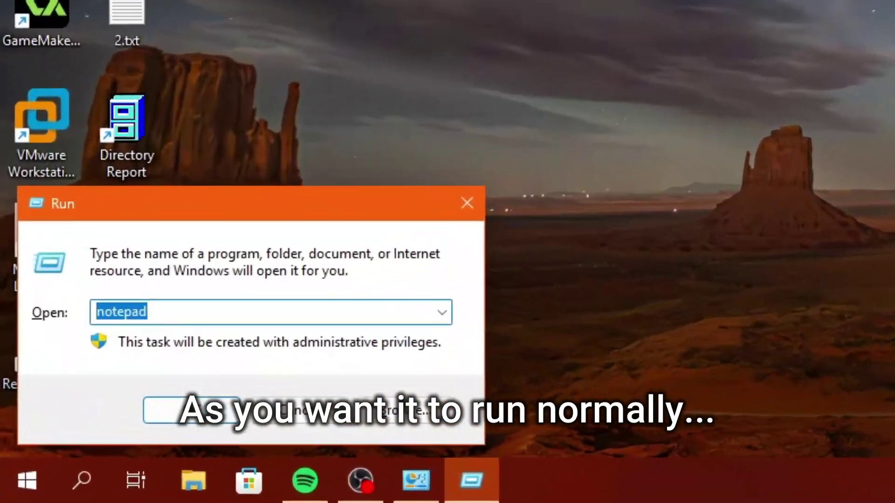
type("C:\\pro")
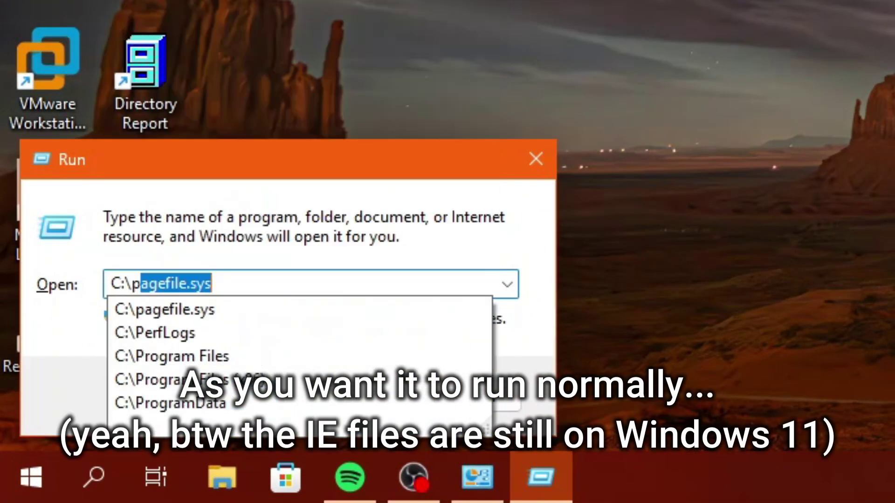
key("Down")
key("Down")
type("\\")
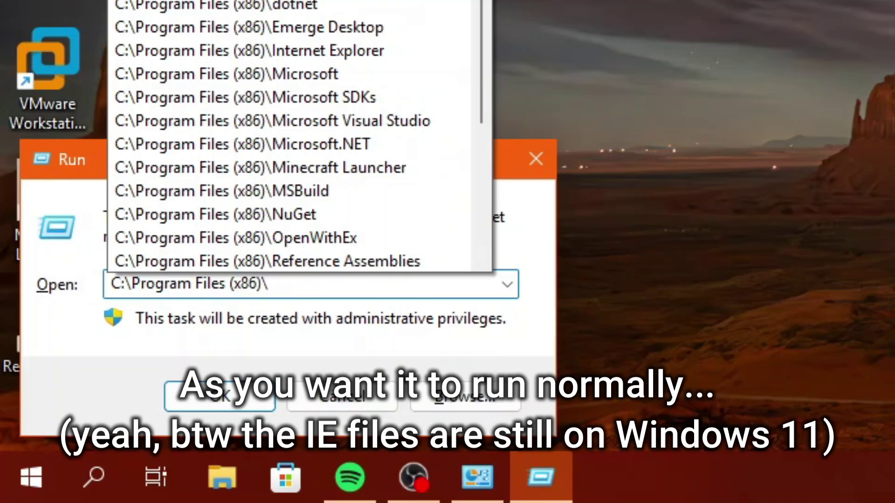
type("internet Explorer")
key("End")
type("\\i")
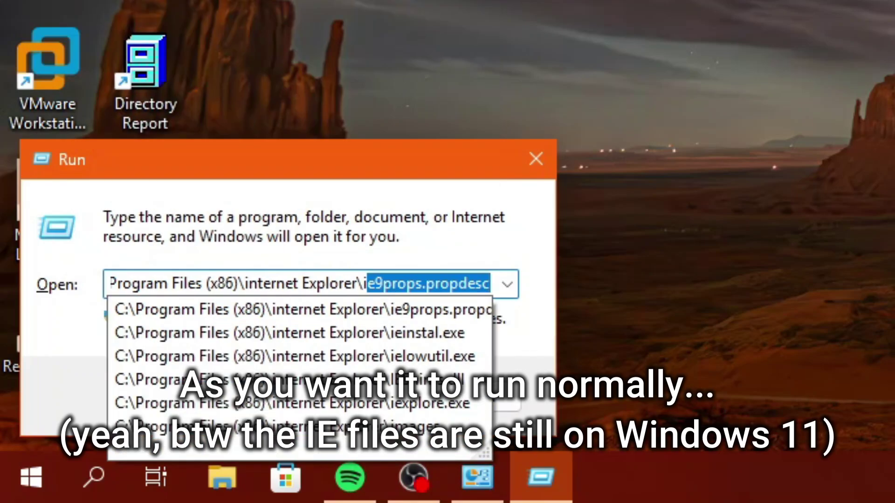
key("Down")
key("Down")
key("Down")
key("Down")
key("Down")
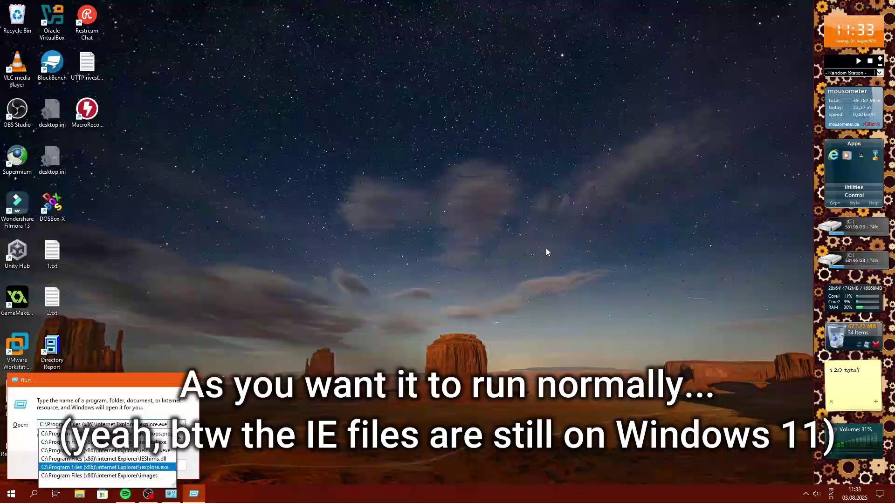
key("Return")
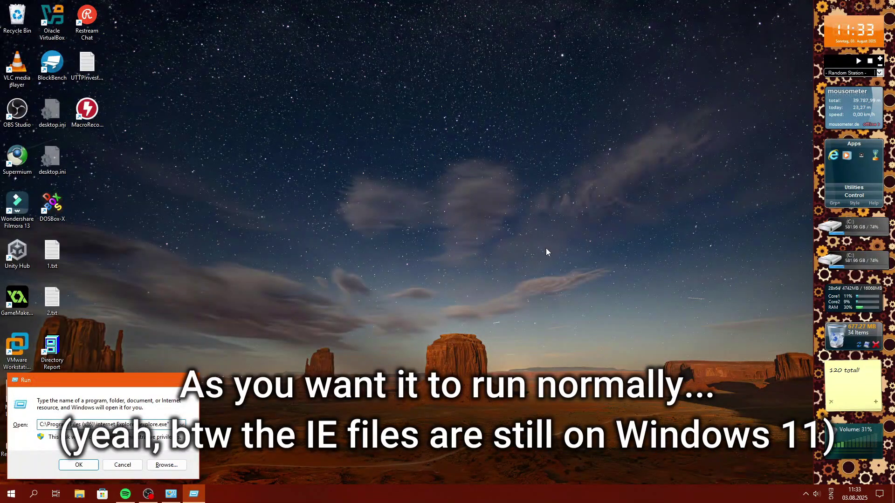
key("Return")
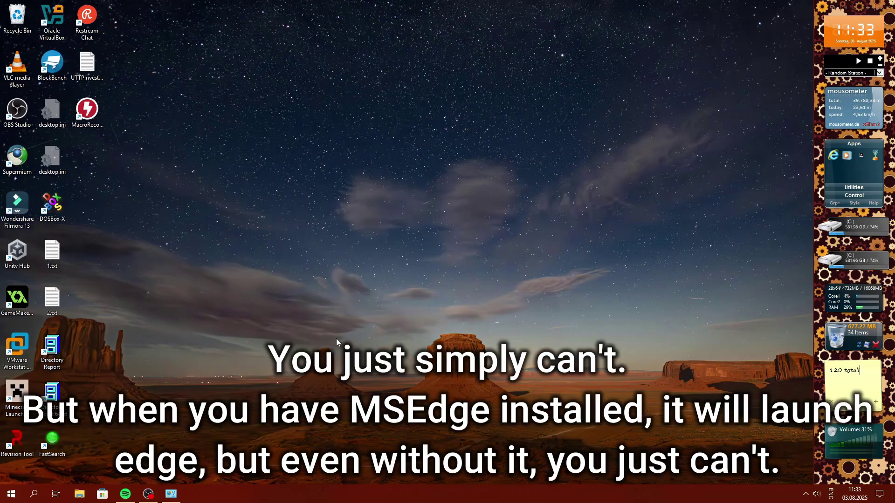
Browse to C:\Program Files\Internet Explorer in the file manager and select iexplore.exe.
left_click(80, 495)
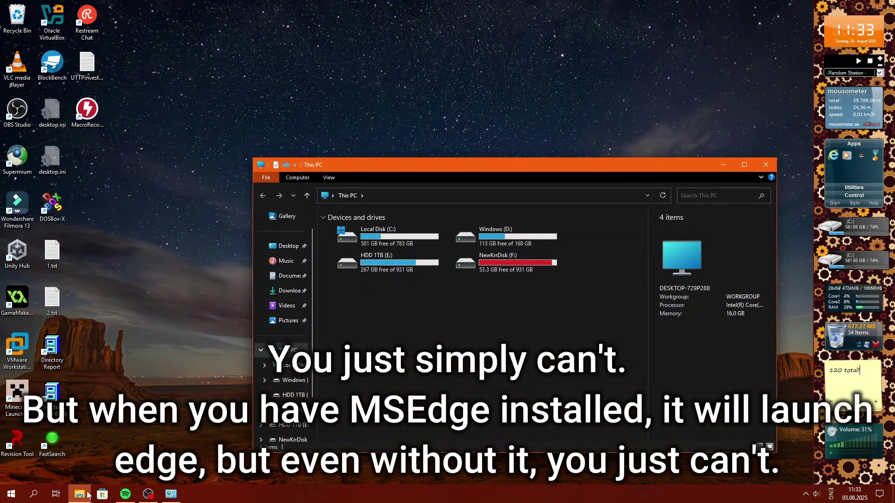
double_click(386, 239)
double_click(359, 347)
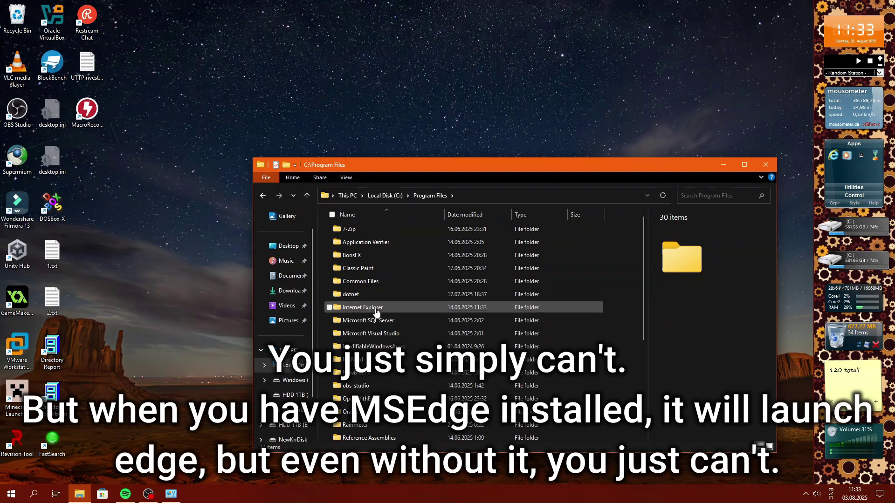
double_click(362, 292)
left_click(357, 359)
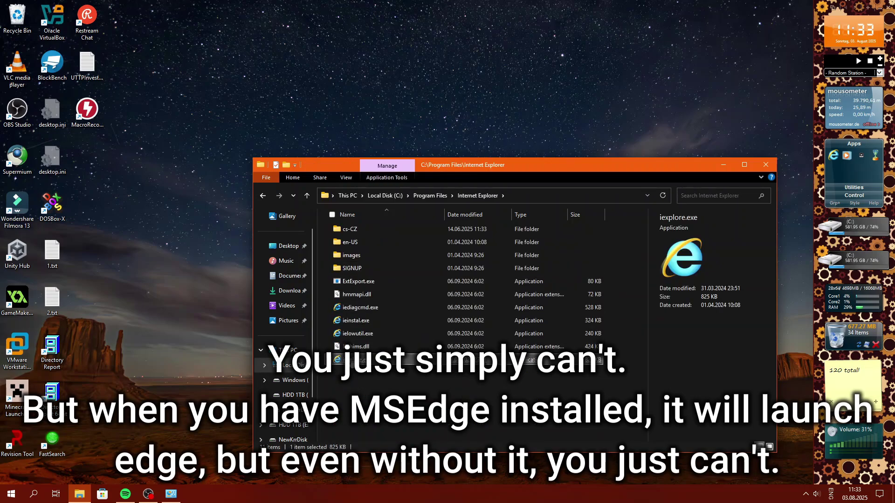
left_click(858, 370)
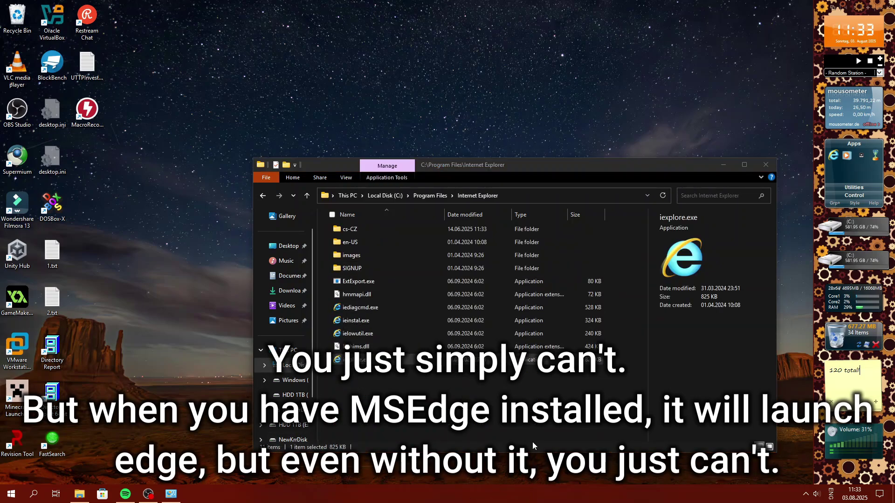
Open Task Manager and look through its detailed list of running processes.
key("ctrl+shift+Escape")
left_click(382, 284)
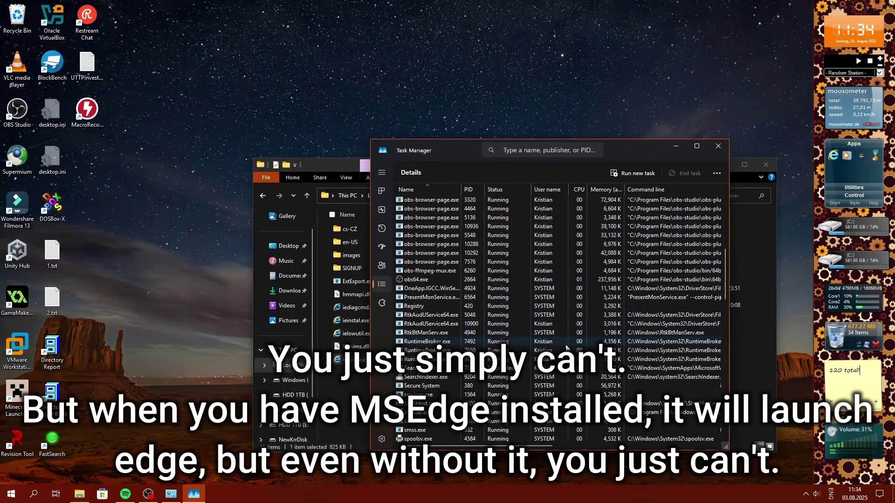
scroll(650, 393, "up", 9)
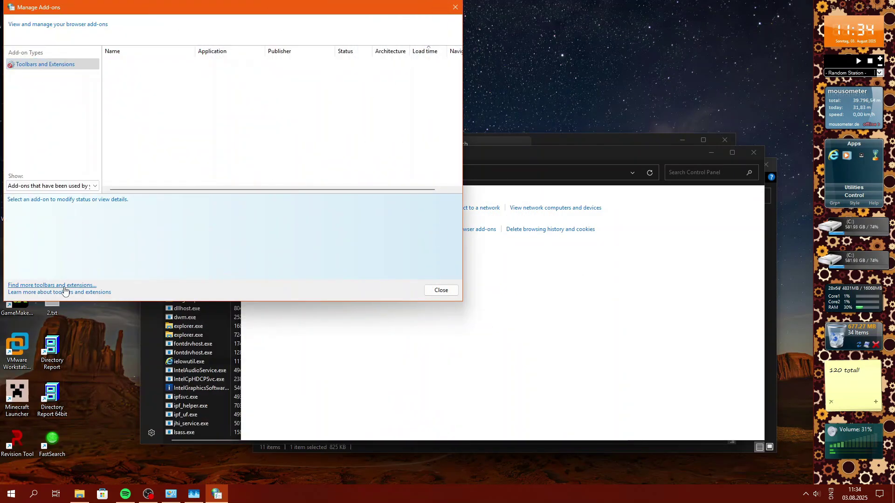
Open the page for finding more toolbars and extensions, minimize it, and open the page for learning more about them.
left_click(58, 291)
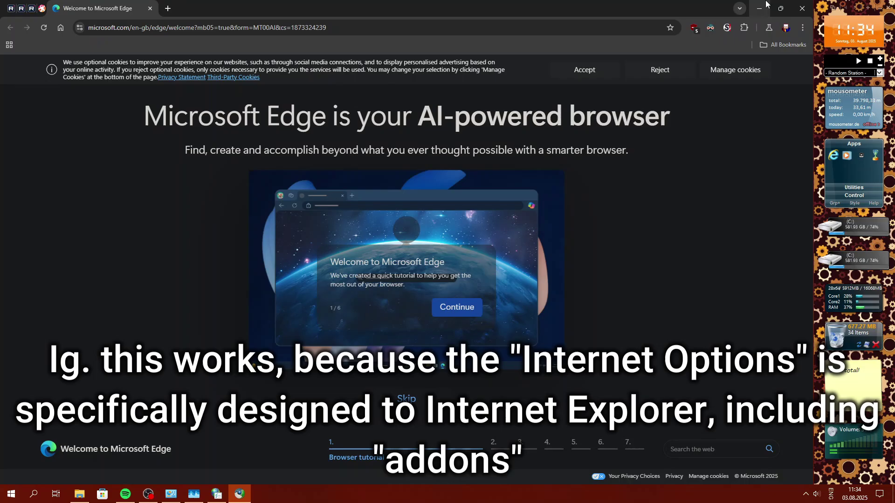
left_click(760, 7)
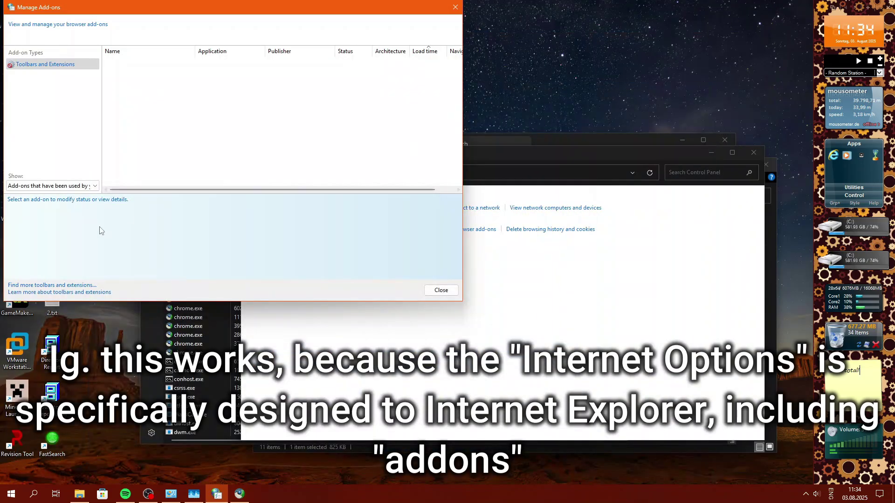
left_click(60, 292)
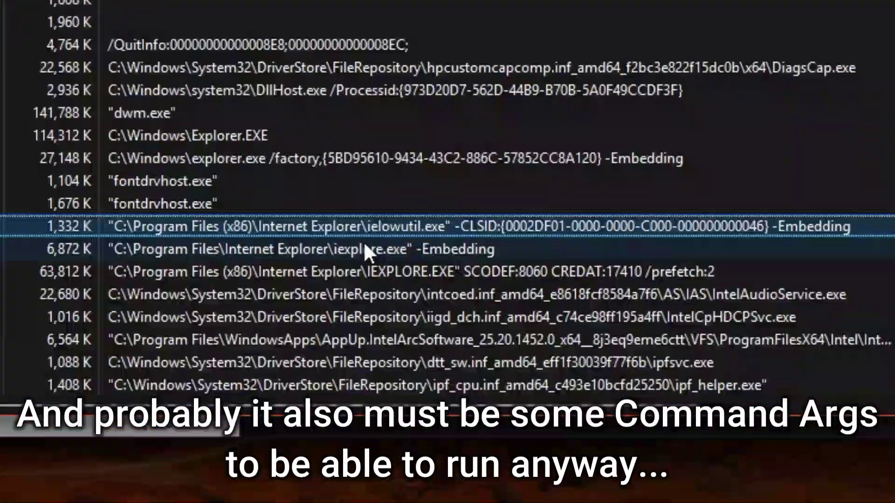
Examine the command lines of both iexplore.exe processes in Task Manager and minimize it to return to Internet Explorer.
left_click(284, 240)
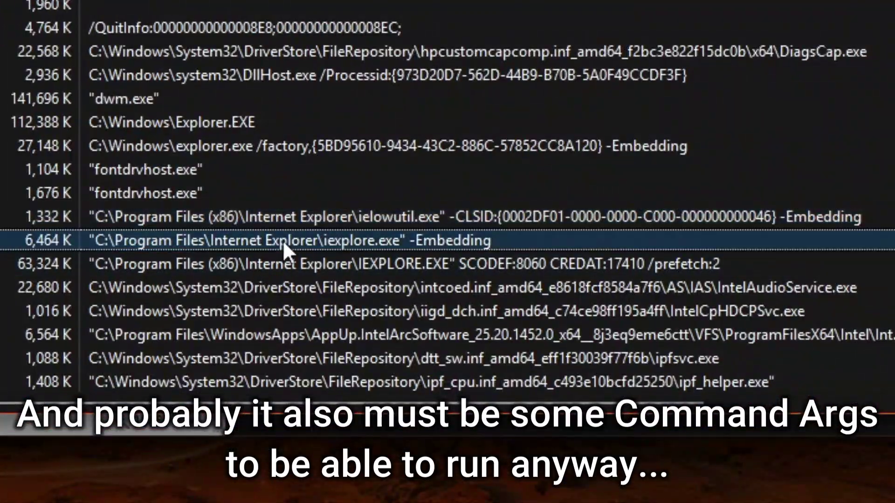
left_click(440, 263)
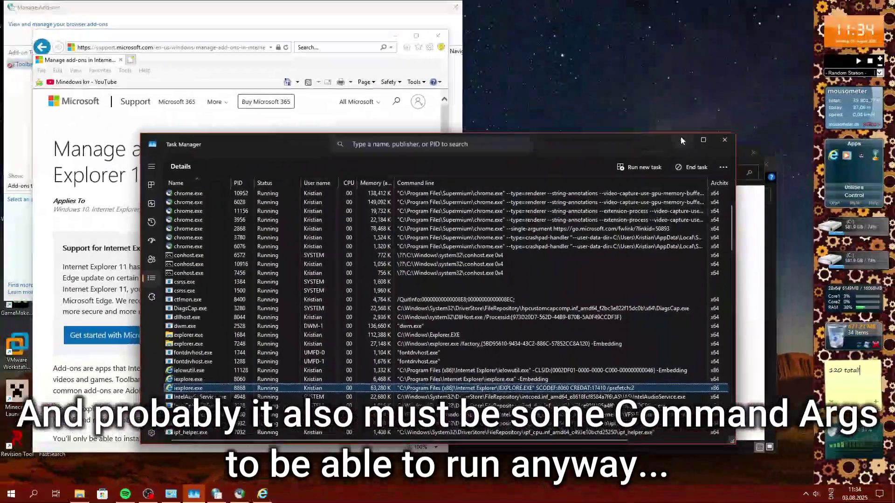
left_click(681, 138)
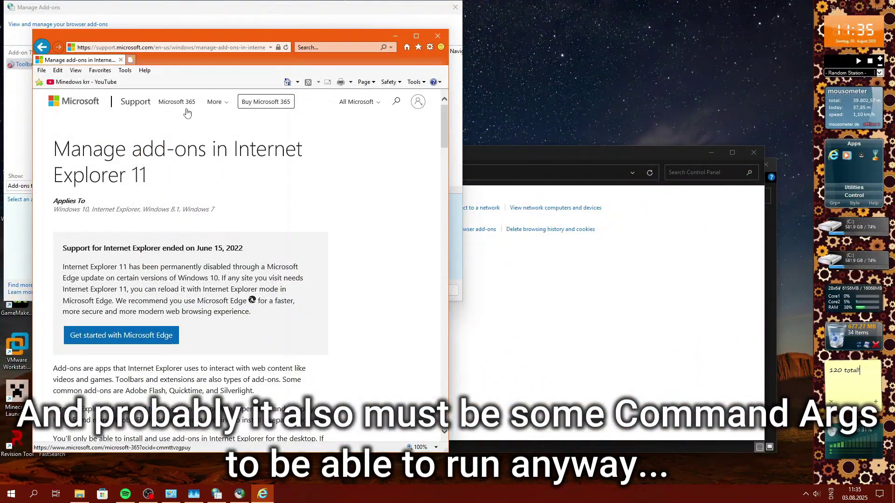
left_click_drag(206, 39, 232, 40)
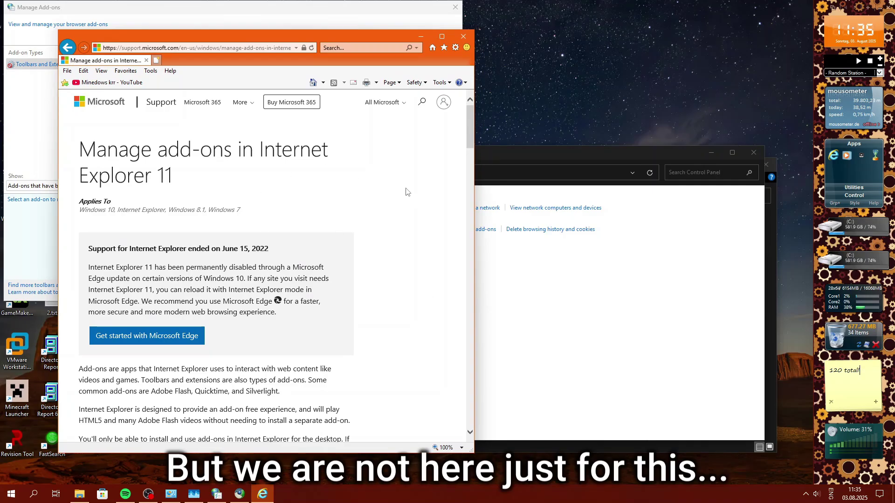
right_click(420, 164)
left_click(437, 362)
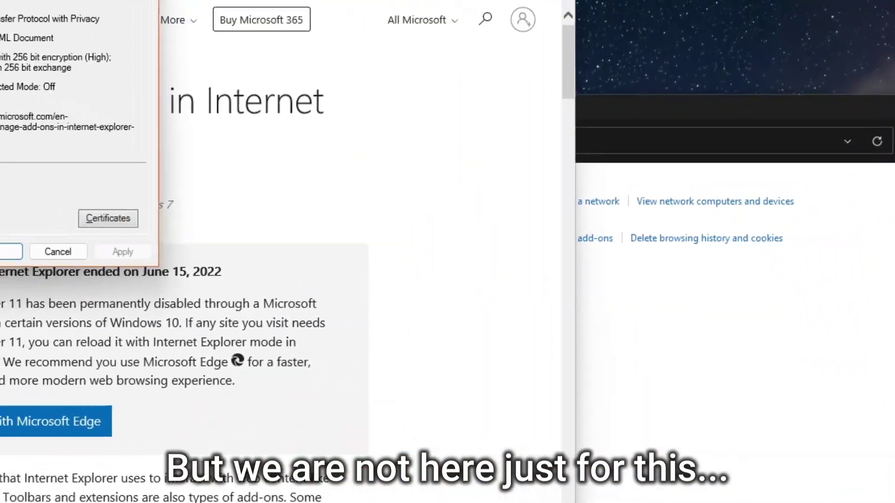
left_click_drag(189, 31, 362, 140)
left_click(207, 386)
Open the properties of the add-ons support page and move the dialog over the page.
right_click(497, 253)
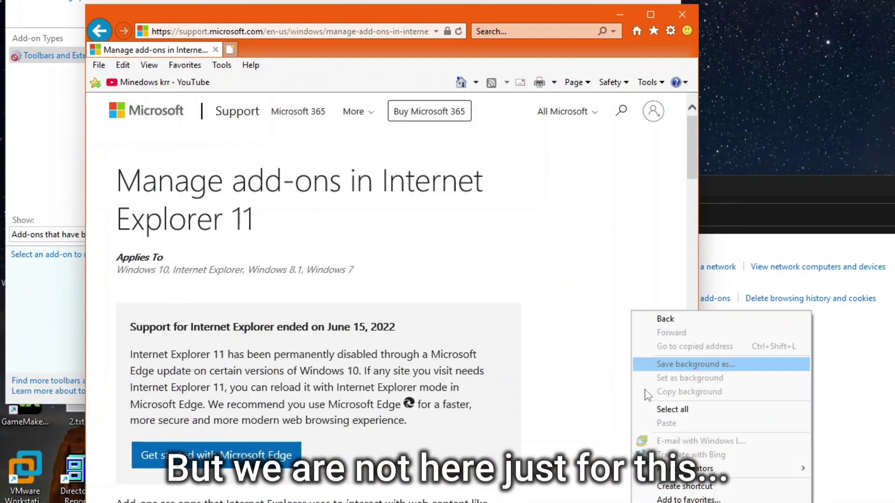
left_click(667, 502)
left_click_drag(202, 24, 268, 125)
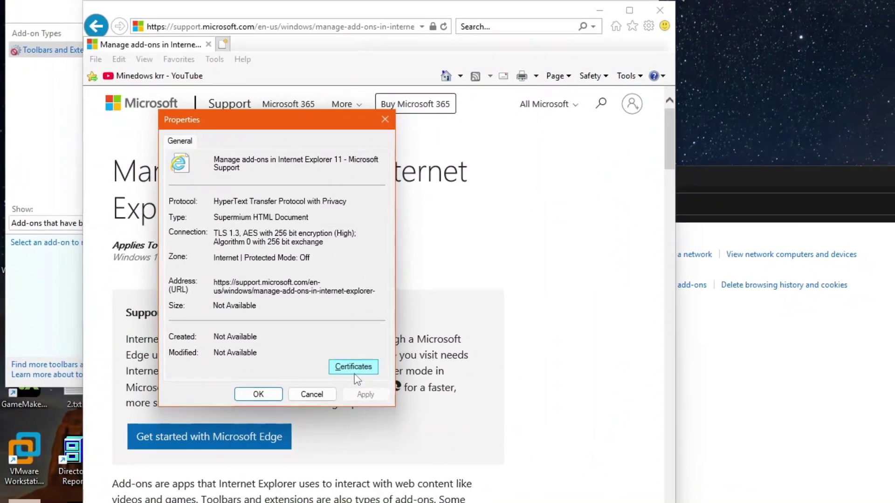
View the page's certificate from its properties and arrange the Certificate dialog beside the Properties dialog.
left_click(350, 387)
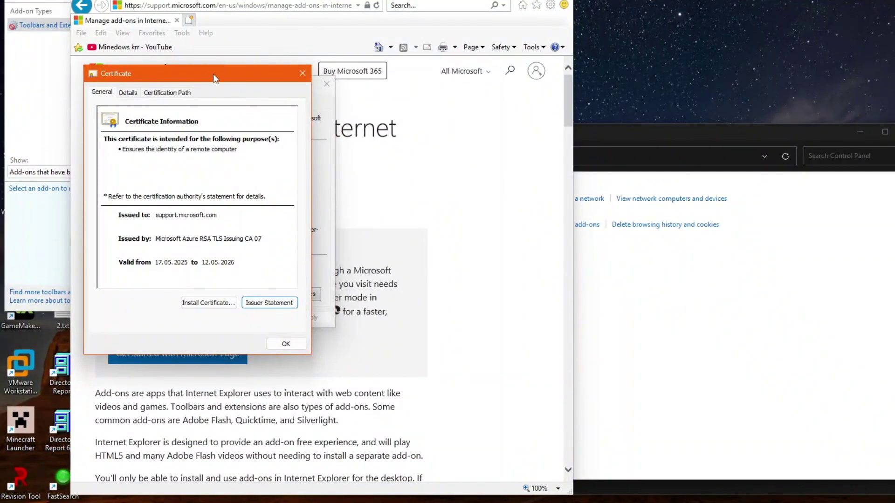
left_click_drag(213, 74, 474, 89)
left_click(307, 109)
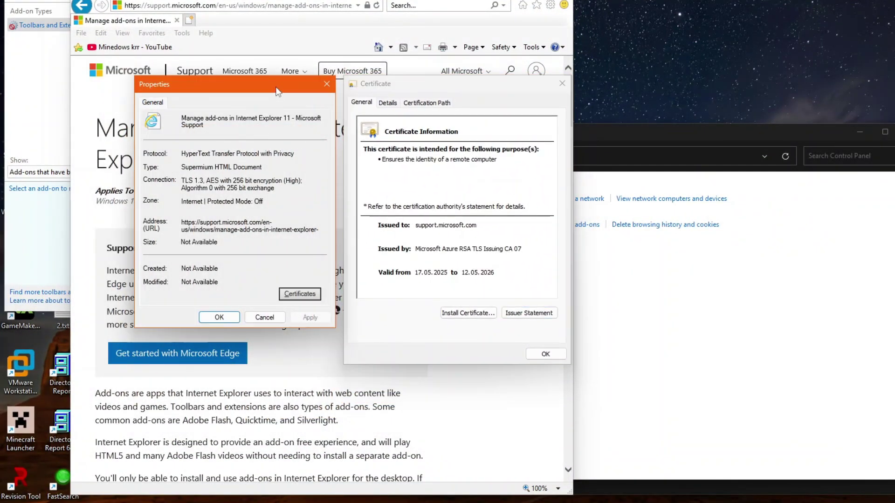
left_click(561, 327)
left_click_drag(686, 136, 707, 140)
left_click_drag(359, 85, 388, 83)
Start the certificate installation and place the Certificate Import Wizard beside the Properties dialog.
left_click(446, 309)
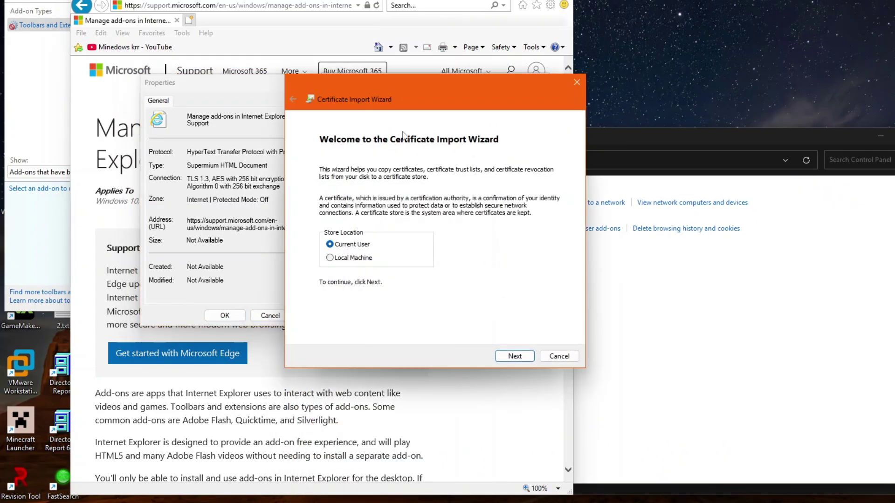
left_click(466, 95)
left_click_drag(489, 79, 576, 99)
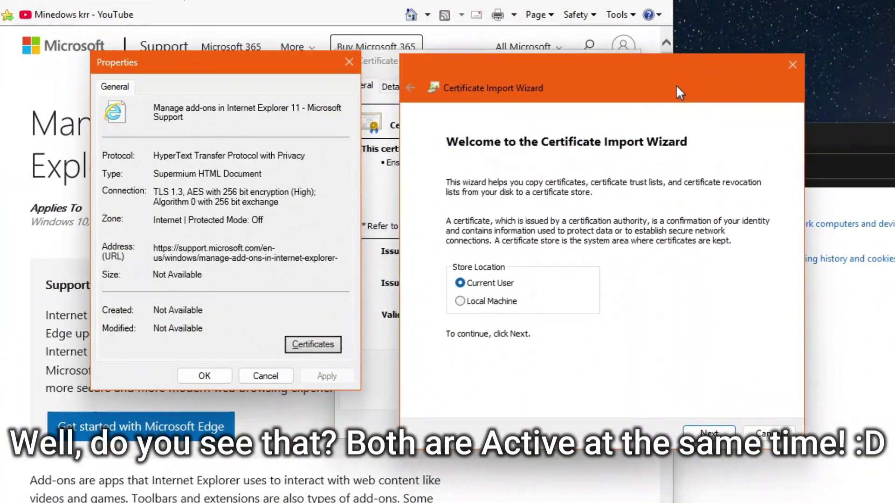
left_click_drag(676, 85, 674, 82)
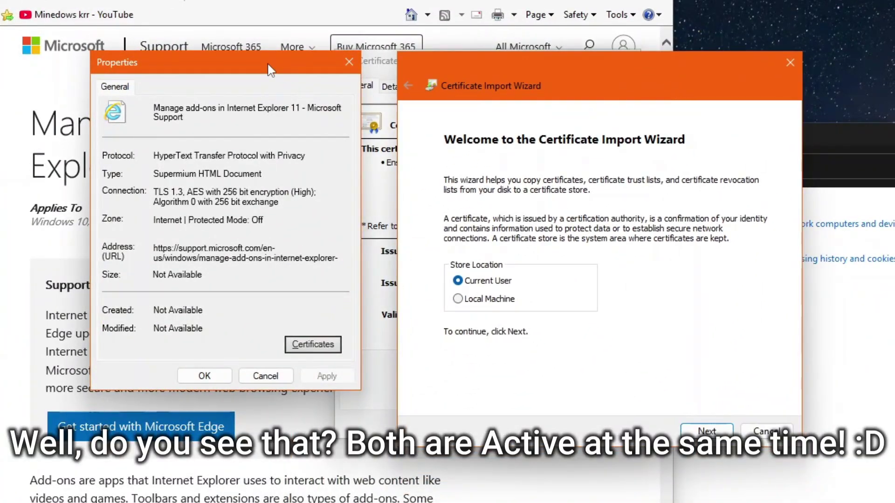
Move the Certificate Import Wizard clear of the Properties dialog and try to continue to its next page.
left_click(255, 83)
left_click_drag(578, 90, 560, 80)
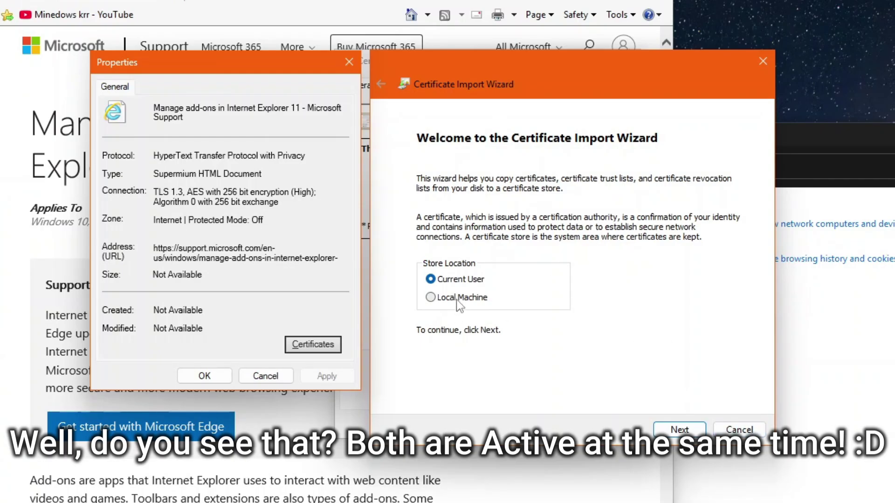
left_click_drag(606, 88, 838, 169)
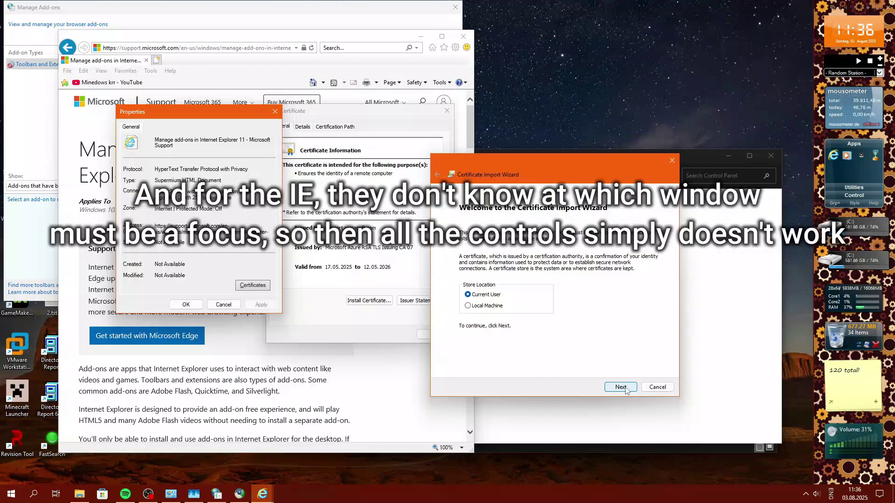
left_click(625, 386)
Reposition the Certificate Import Wizard and the Properties dialog over Internet Explorer to test their response.
left_click_drag(535, 181, 328, 151)
left_click_drag(405, 177, 352, 140)
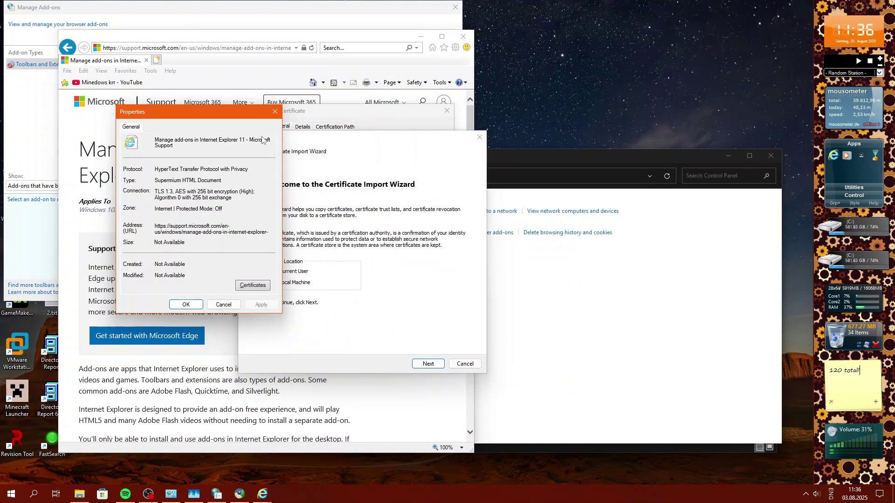
left_click_drag(252, 112, 271, 125)
left_click_drag(352, 152, 166, 197)
left_click(601, 157)
left_click(397, 145)
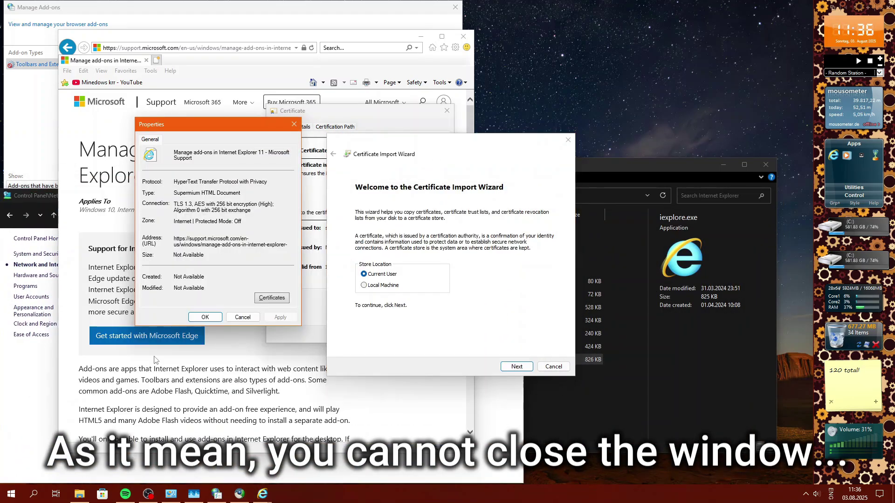
left_click_drag(188, 128, 152, 67)
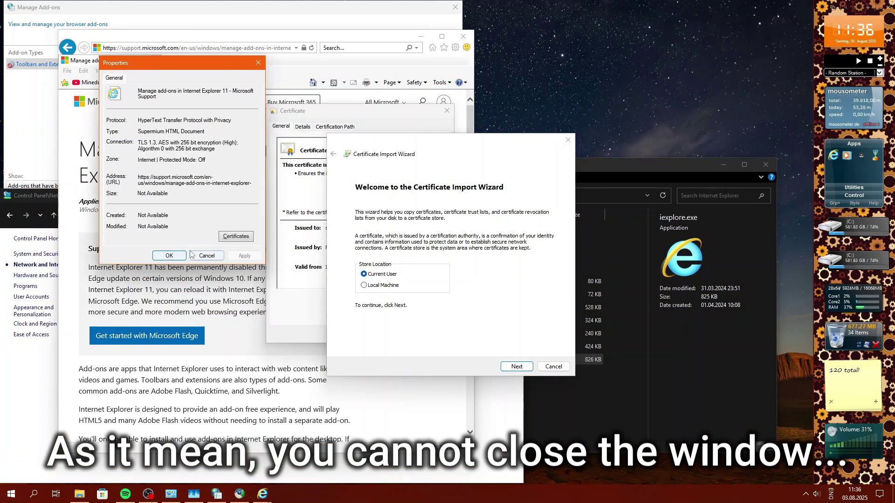
left_click_drag(43, 197, 262, 146)
End the selected 32-bit iexplore.exe process in Task Manager and return to the Internet Explorer window.
left_click(193, 494)
scroll(242, 362, "down", 1)
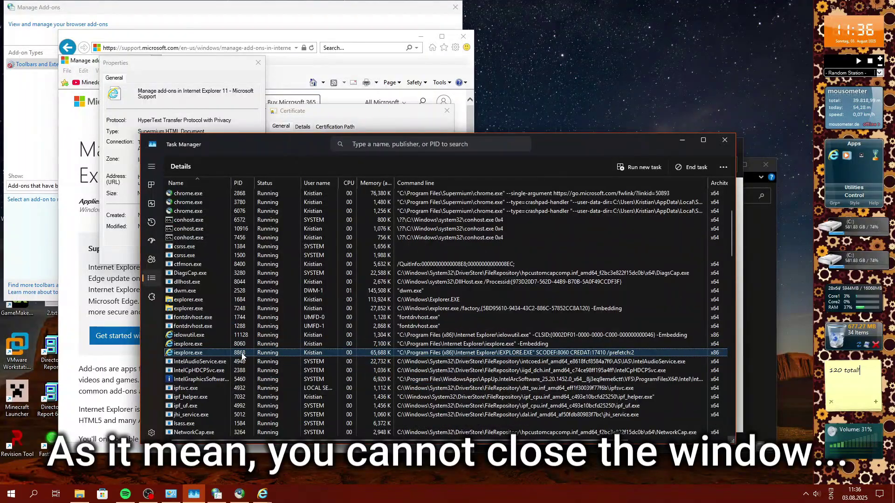
key("Delete")
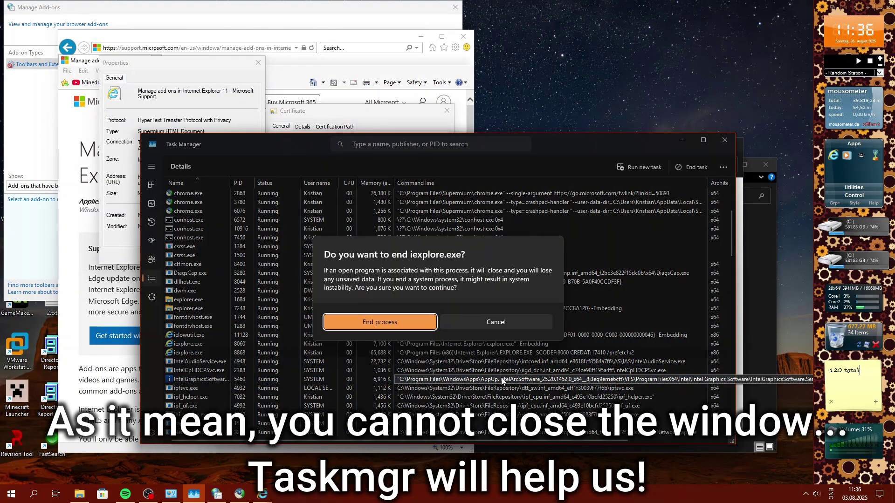
key("Return")
left_click(280, 76)
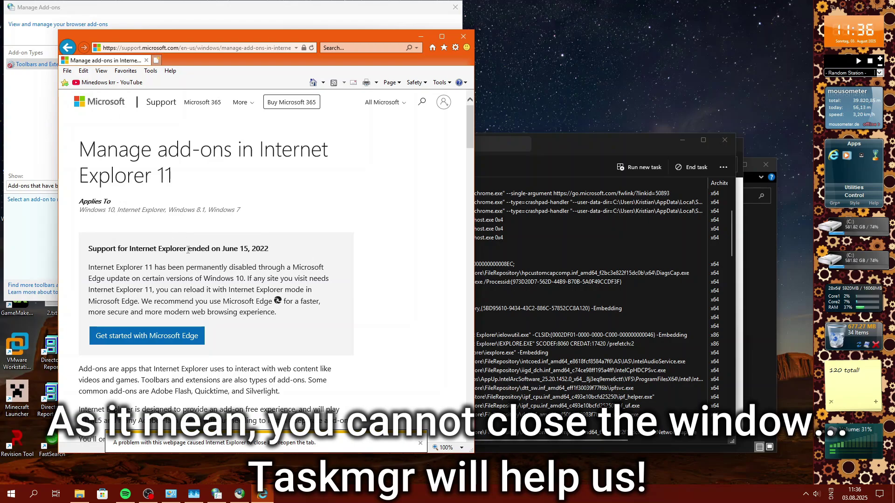
left_click(217, 49)
type("view")
key("BackSpace")
key("BackSpace")
key("BackSpace")
key("BackSpace")
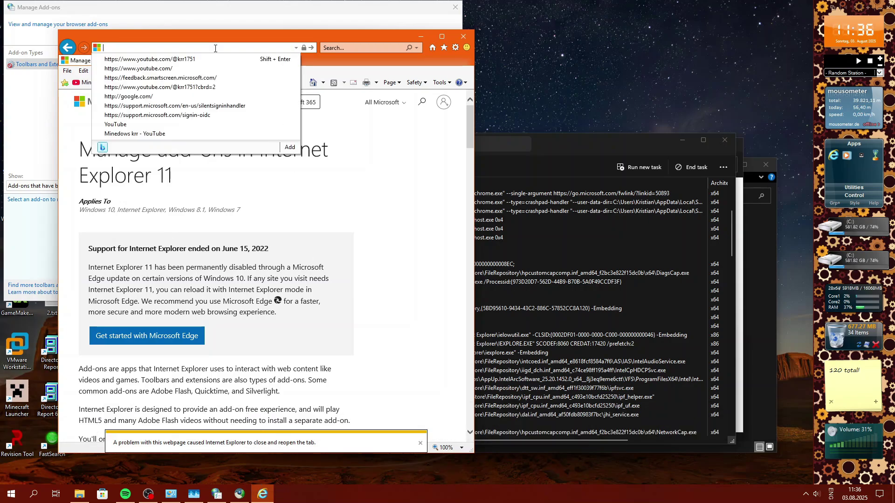
type("y")
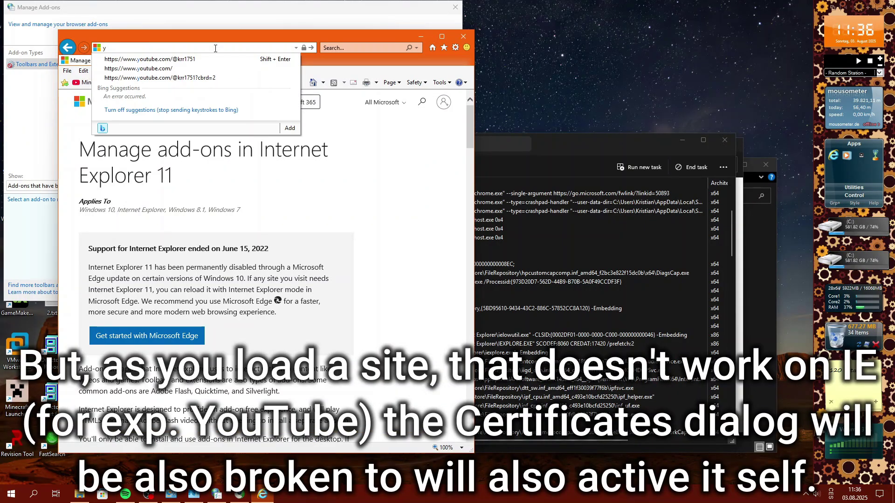
left_click(186, 60)
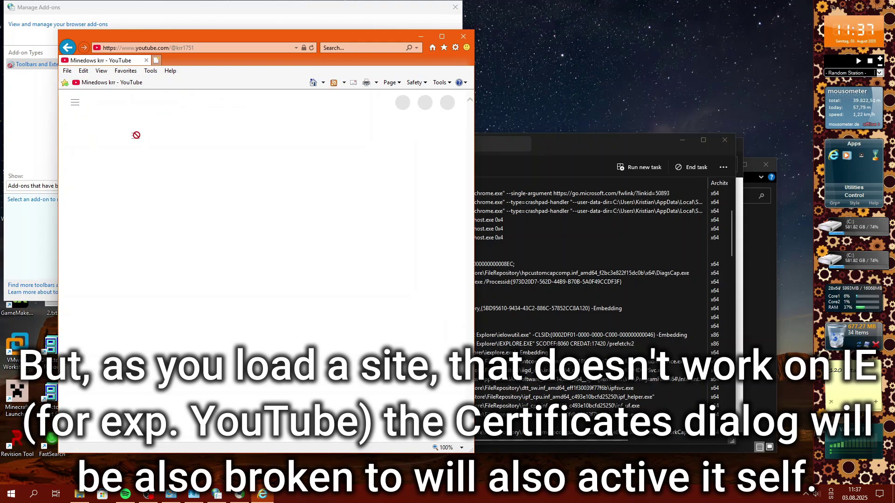
View the YouTube page's certificate from its properties and place the Certificate dialog beside the Properties dialog.
right_click(334, 245)
left_click(345, 354)
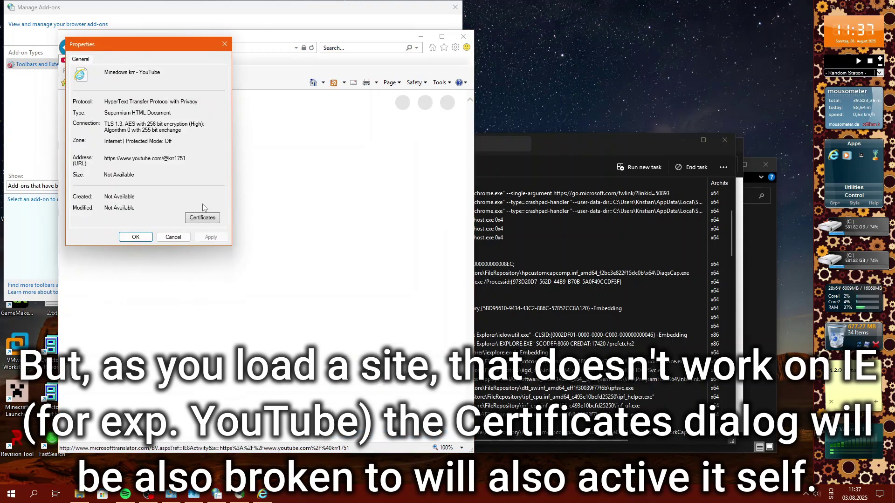
left_click(203, 218)
left_click_drag(204, 112, 377, 41)
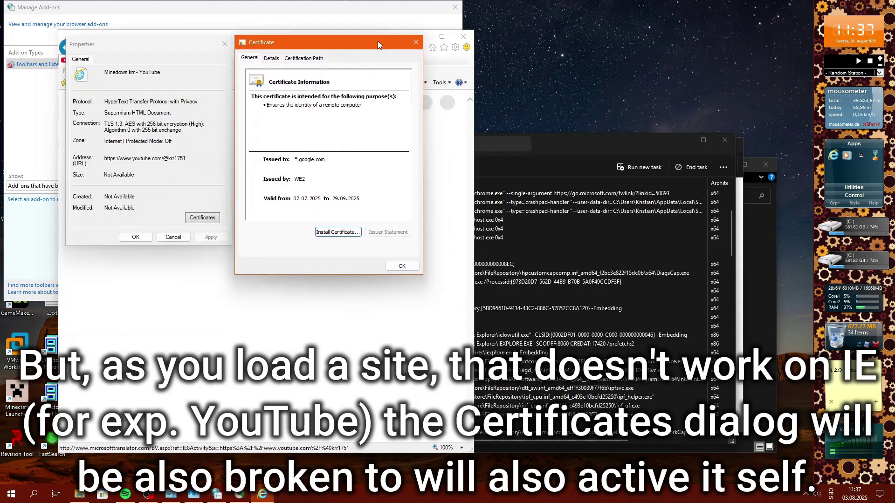
Show the certificate's certification path and switch focus between the Certificate and Properties dialogs.
left_click(304, 59)
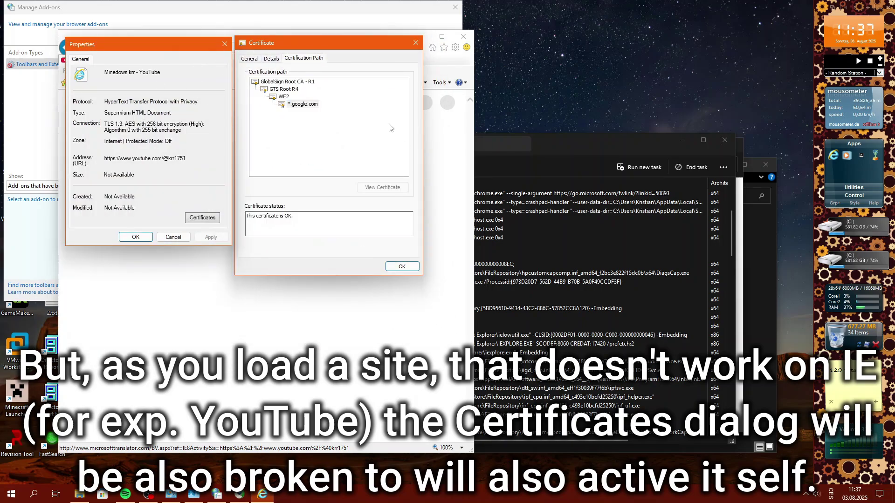
mouse_move(283, 45)
left_mouse_down()
mouse_move(164, 77)
mouse_move(310, 54)
mouse_move(272, 54)
left_mouse_up()
left_click(146, 89)
left_click(262, 49)
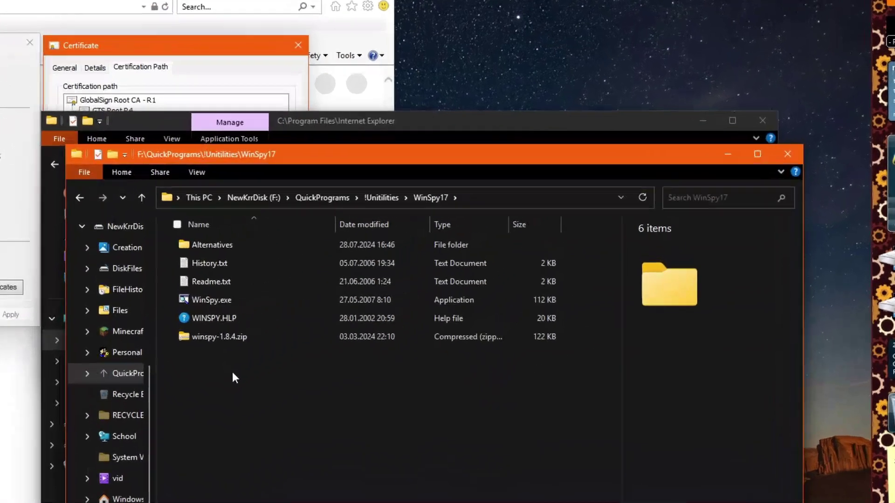
Launch WinSpy.exe from the WinSpy17 folder and target the Certificate dialog with the Finder Tool.
double_click(200, 321)
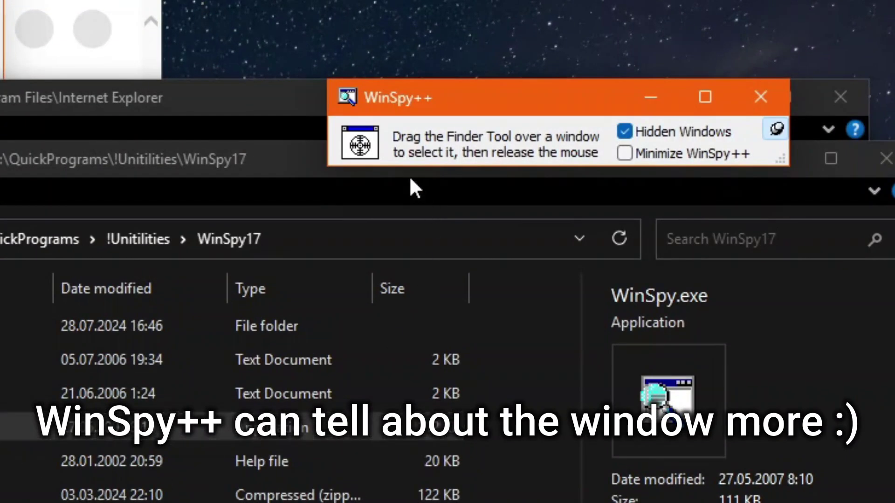
left_click_drag(360, 142, 2, 170)
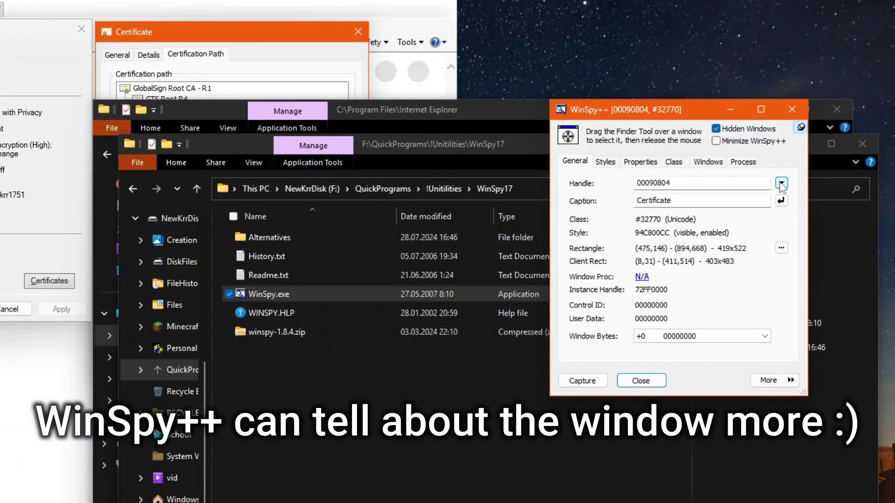
Toggle the Certificate dialog's visibility through WinSpy++ and place the WinSpy++ window beside it.
left_click(781, 183)
left_click(728, 198)
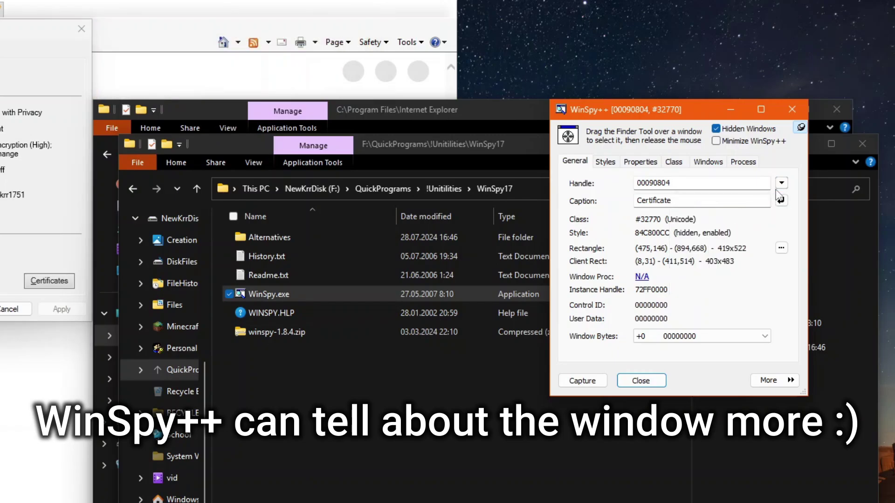
left_click_drag(683, 115, 506, 37)
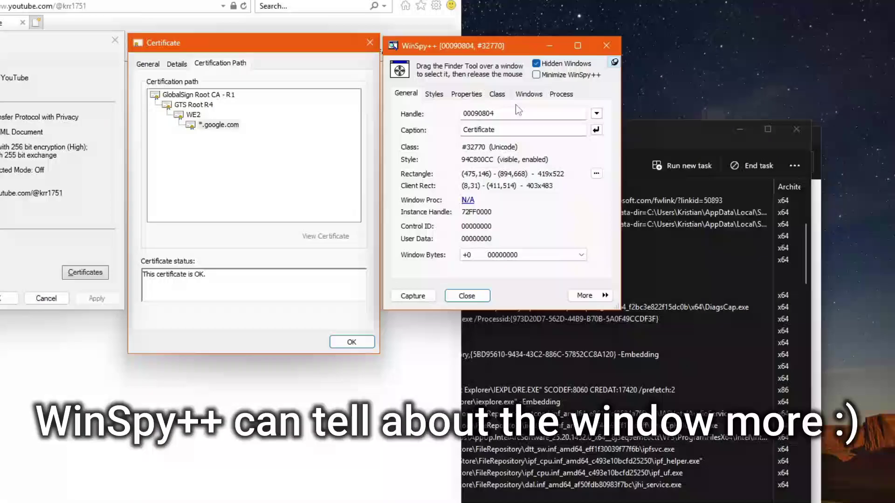
Repeatedly send the Certificate dialog to the back and bring it to the front with WinSpy++.
left_click(596, 114)
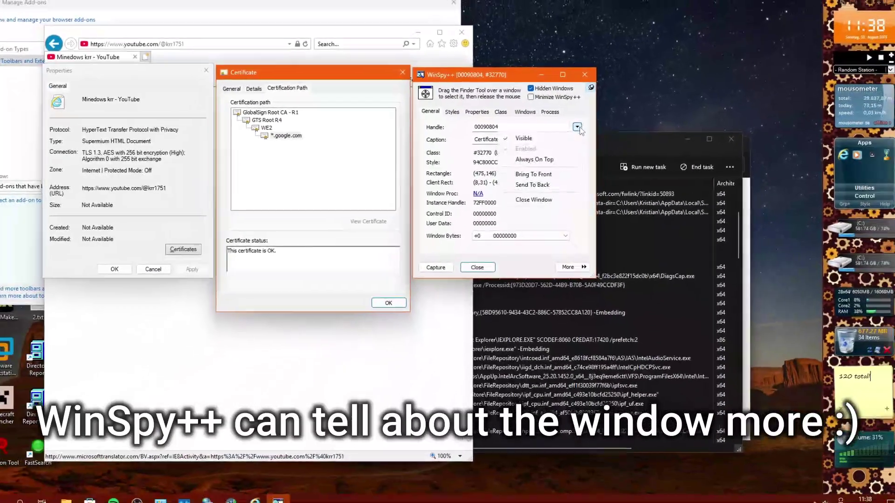
left_click(548, 175)
left_click(596, 113)
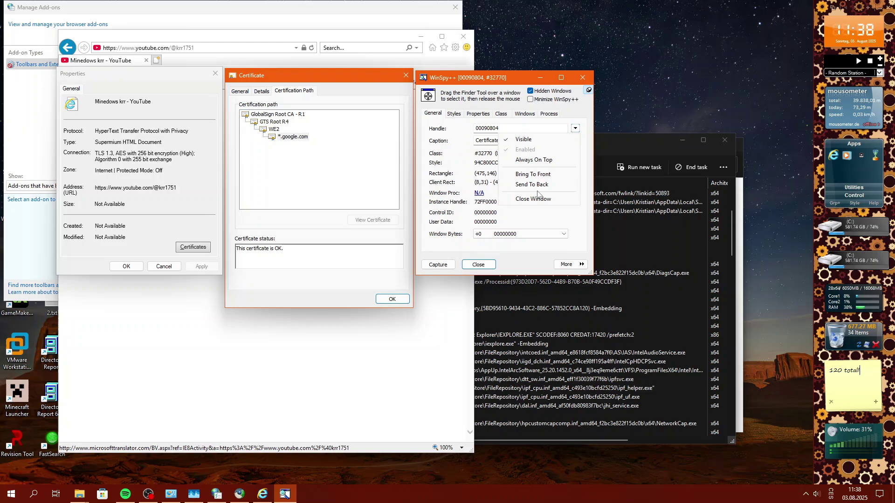
left_click(537, 185)
left_click(575, 128)
left_click(549, 185)
left_click(575, 128)
left_click(557, 175)
left_click(574, 128)
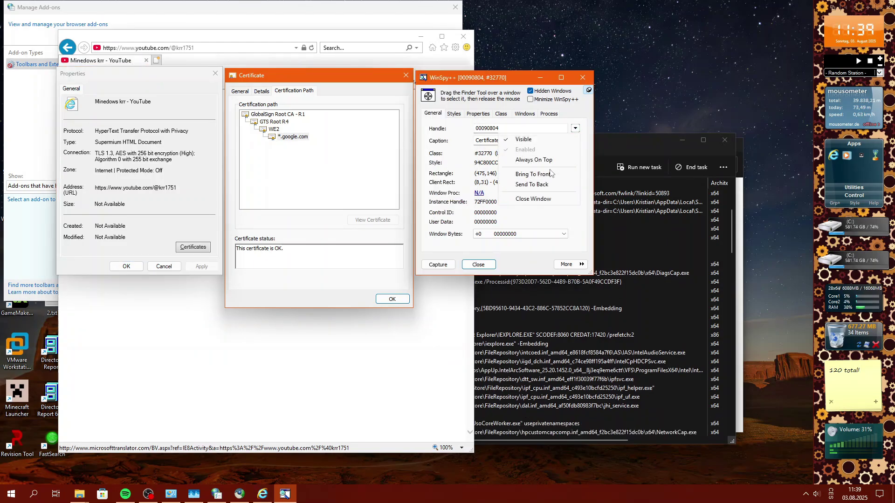
left_click(551, 174)
Toggle Always On Top for the Certificate dialog in WinSpy++, repositioning it and the Properties dialog to test overlap.
left_click(574, 128)
left_click(509, 159)
mouse_move(364, 81)
left_mouse_down()
mouse_move(340, 59)
mouse_move(355, 77)
left_mouse_up()
left_click_drag(171, 74, 171, 104)
mouse_move(280, 77)
left_mouse_down()
mouse_move(289, 71)
mouse_move(270, 77)
left_mouse_up()
left_click(576, 128)
left_click(515, 158)
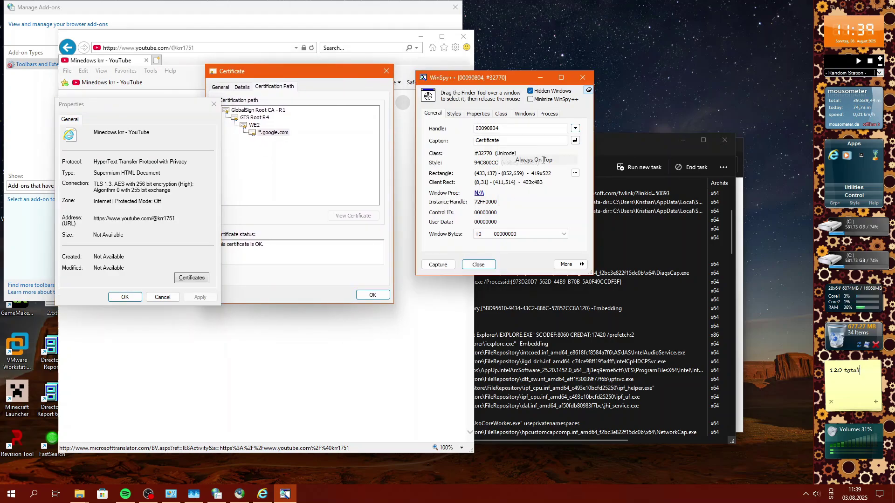
Inspect the Certificate dialog's window bytes at offsets +28, +16 and +8.
left_click(575, 128)
left_click(561, 227)
left_click(531, 234)
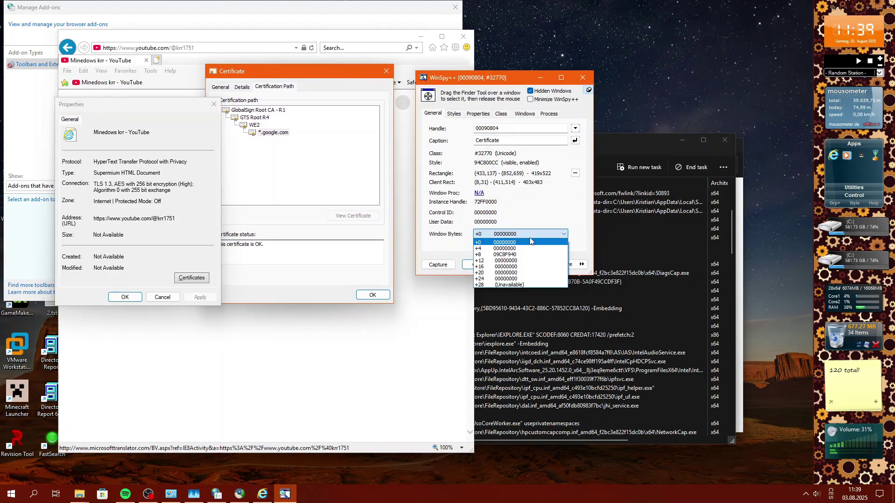
left_click(520, 285)
left_click(546, 235)
left_click(519, 267)
left_click(519, 234)
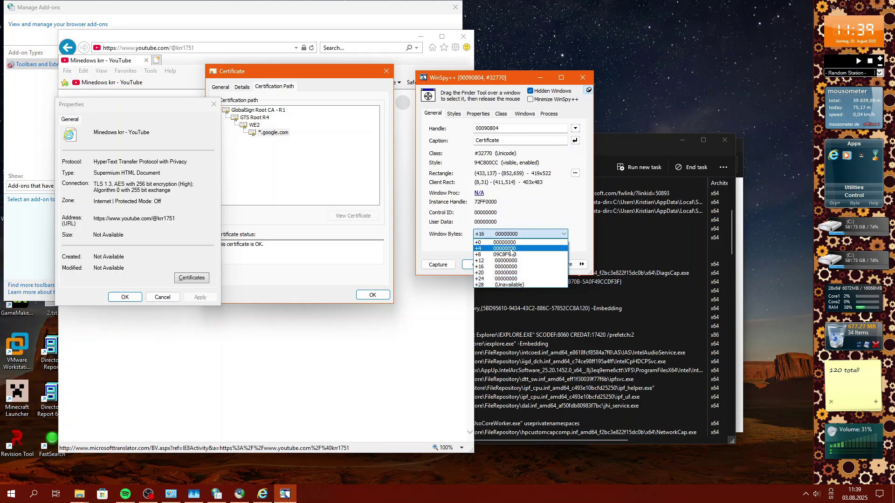
left_click(513, 254)
Add the WS_MAXIMIZE style to the Certificate dialog in the Window Style Editor and apply it.
left_click(631, 165)
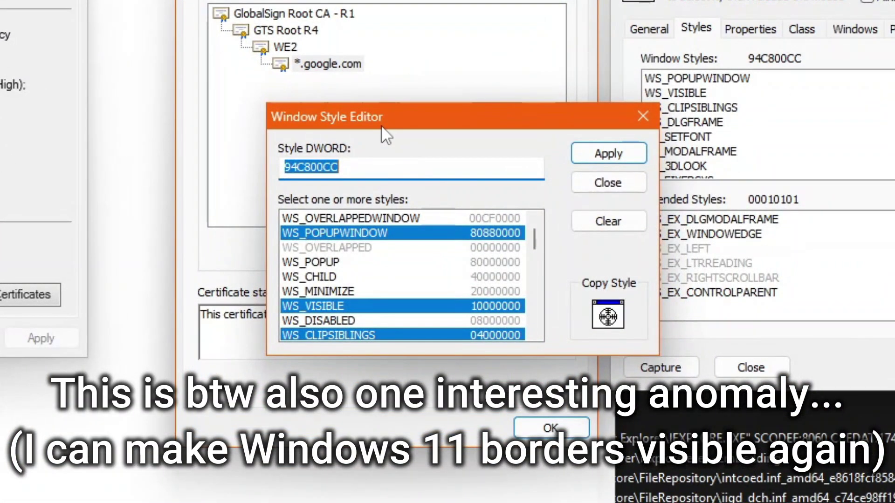
scroll(372, 266, "down", 1)
scroll(368, 283, "down", 2)
scroll(358, 282, "up", 1)
left_click(326, 277)
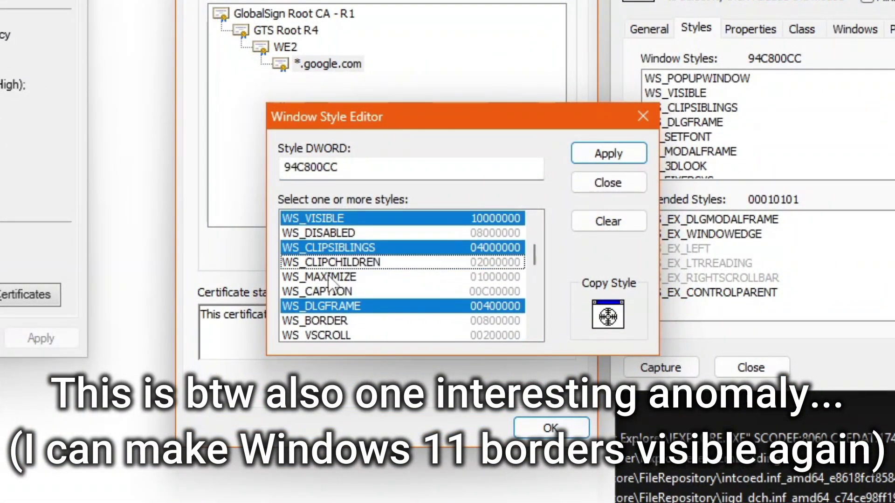
left_click(610, 156)
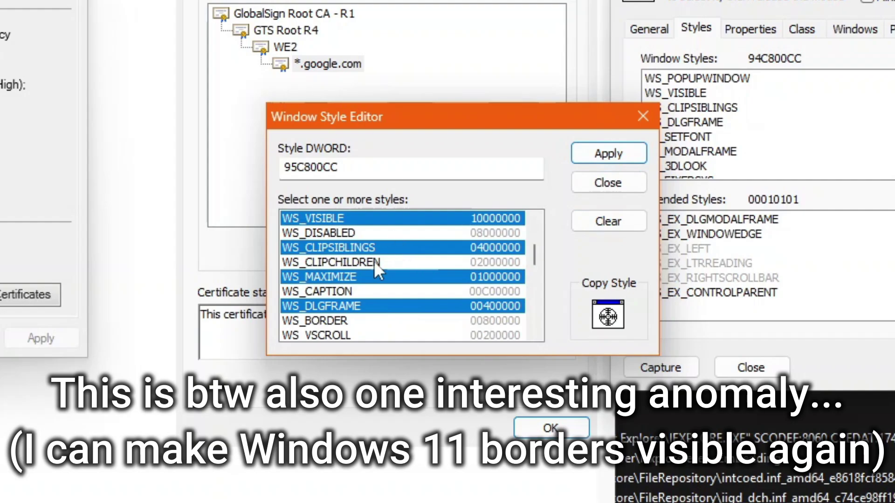
Add DS_CENTER, WS_MAXIMIZEBOX, WS_MINIMIZEBOX and WS_THICKFRAME to the Certificate dialog's style and move the editor off the dialog.
scroll(377, 273, "down", 8)
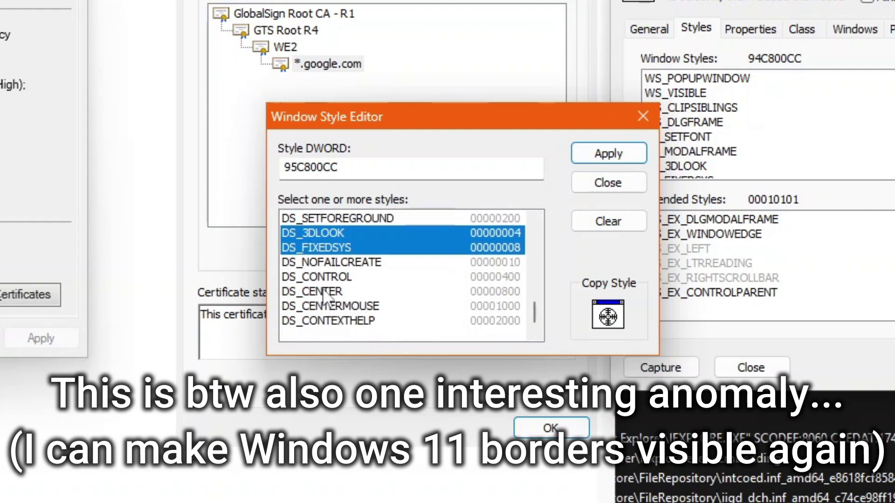
left_click(323, 289)
scroll(373, 302, "up", 4)
left_click(345, 291)
left_click(339, 280)
left_click(343, 237)
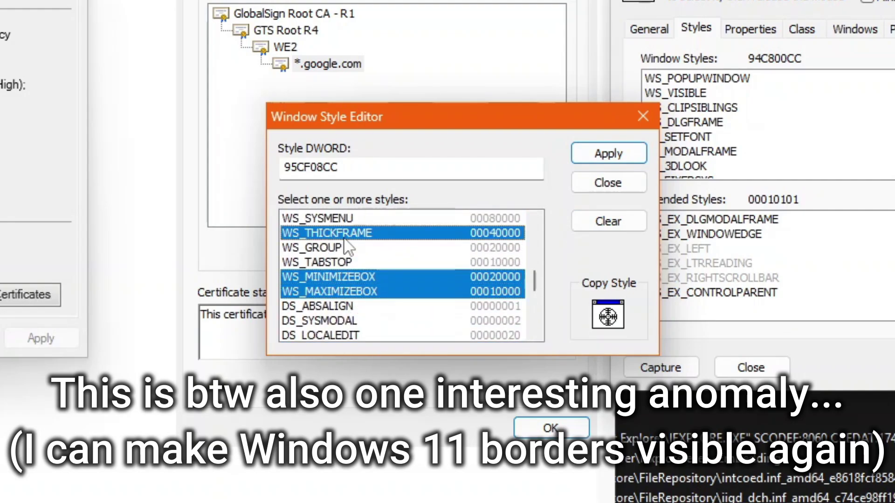
scroll(348, 249, "up", 2)
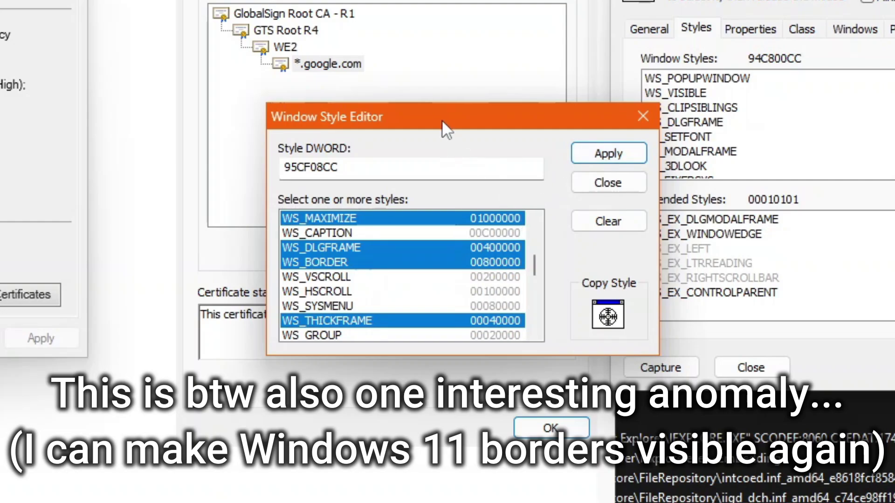
left_click_drag(442, 121, 894, 136)
left_click_drag(345, 20, 333, 45)
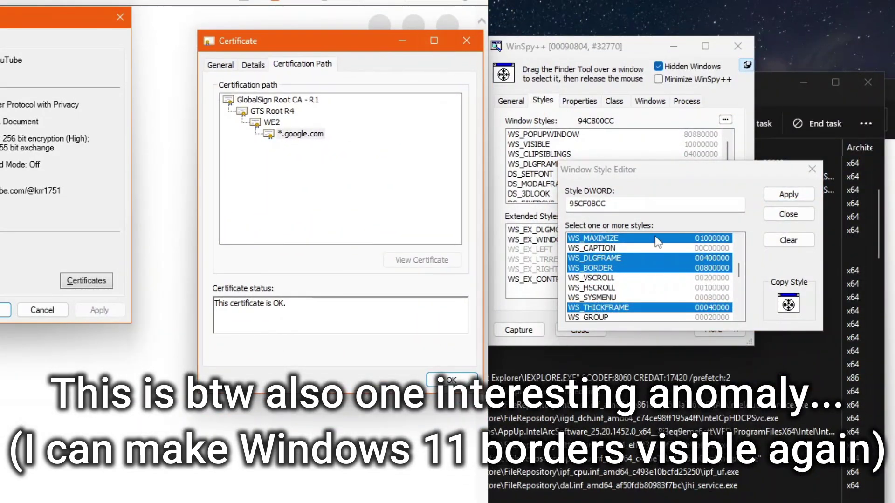
Remove DS_3DLOOK and DS_FIXEDSYS from the Certificate dialog's style, apply the change and close the Window Style Editor.
scroll(657, 241, "down", 5)
left_click(588, 248)
left_click(588, 258)
left_click(788, 195)
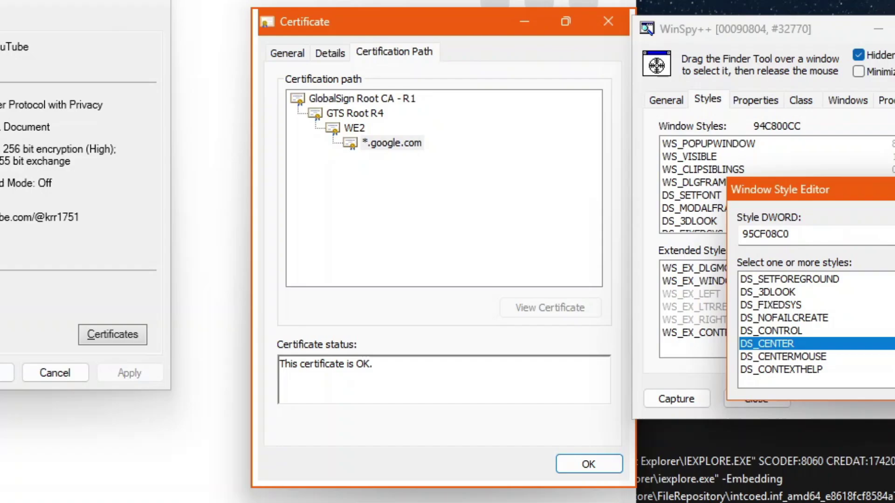
left_click(894, 221)
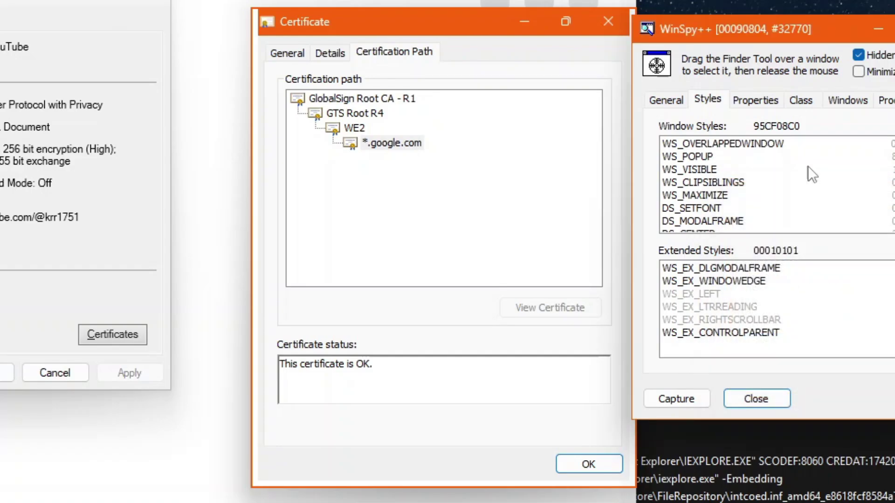
Move WinSpy++ away from the Certificate dialog and activate the dialog.
left_click_drag(797, 34, 894, 10)
left_click(395, 30)
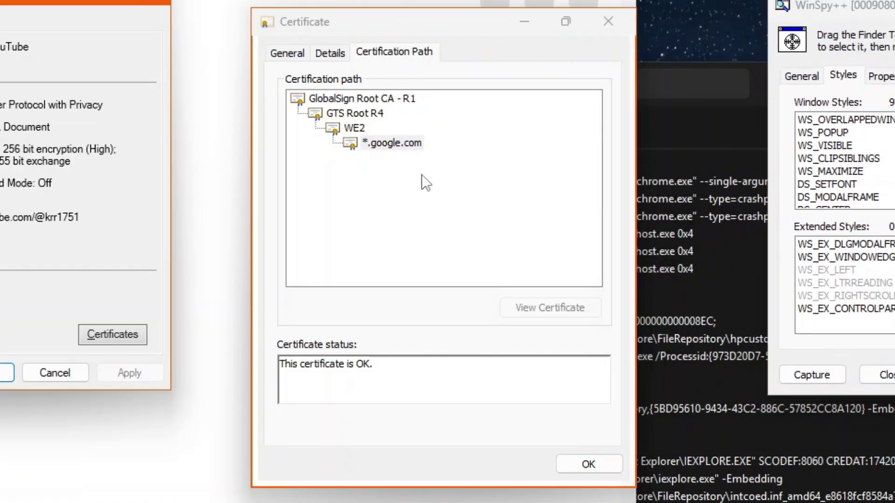
Restore the maximized Certificate dialog to normal size and snap it to the left half of the desktop through the snap layouts.
double_click(465, 21)
left_click_drag(432, 21, 442, 54)
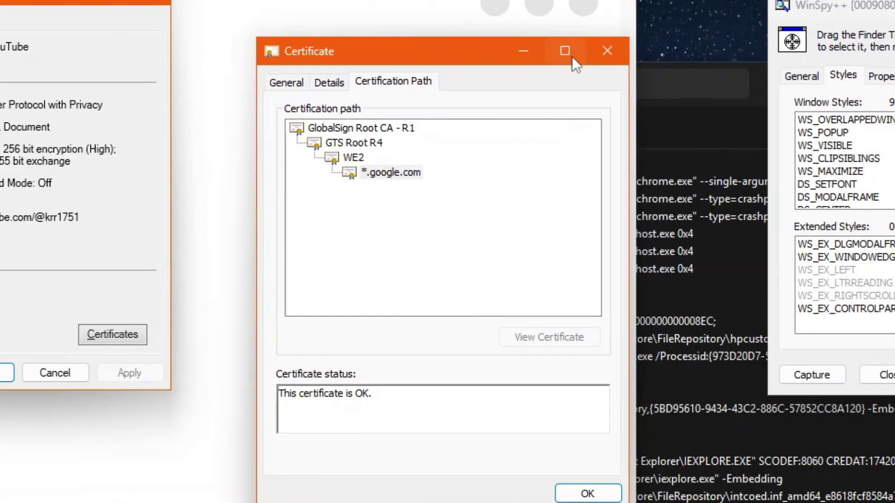
mouse_move(563, 52)
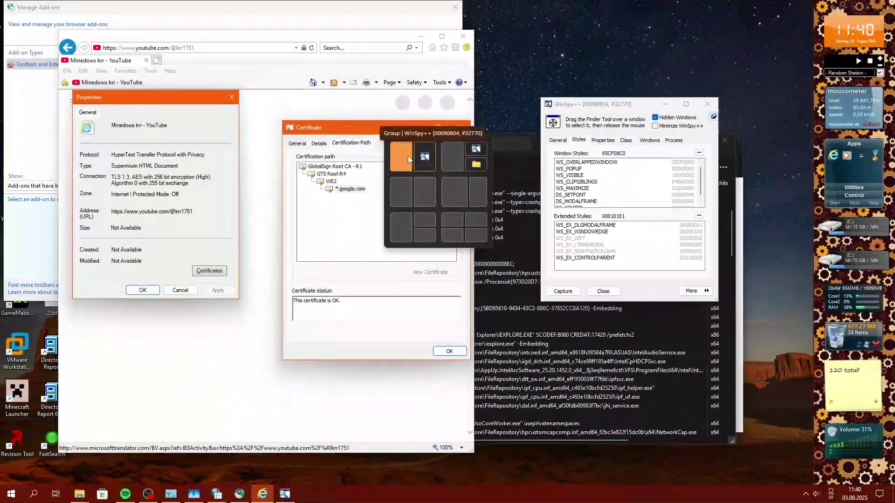
left_click(396, 160)
left_click(308, 22)
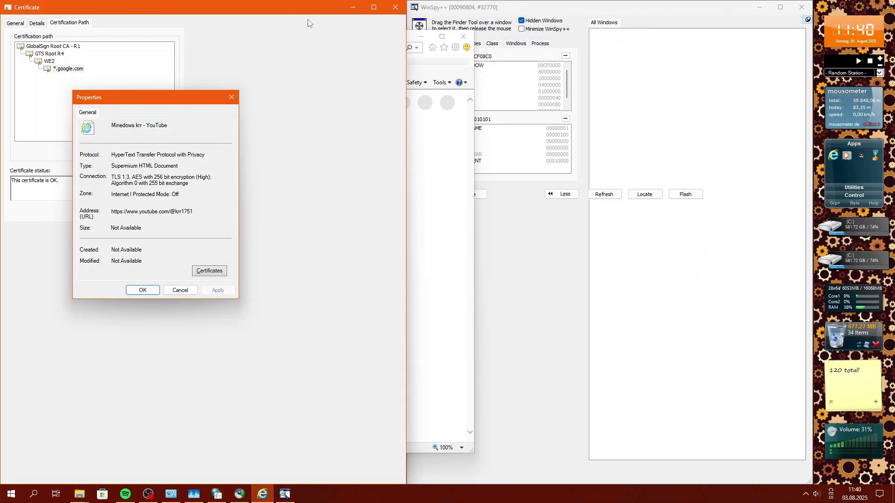
Pull the Certificate dialog out of its snapped position and place it over the browser beside the Properties dialog.
left_click_drag(229, 11, 405, 108)
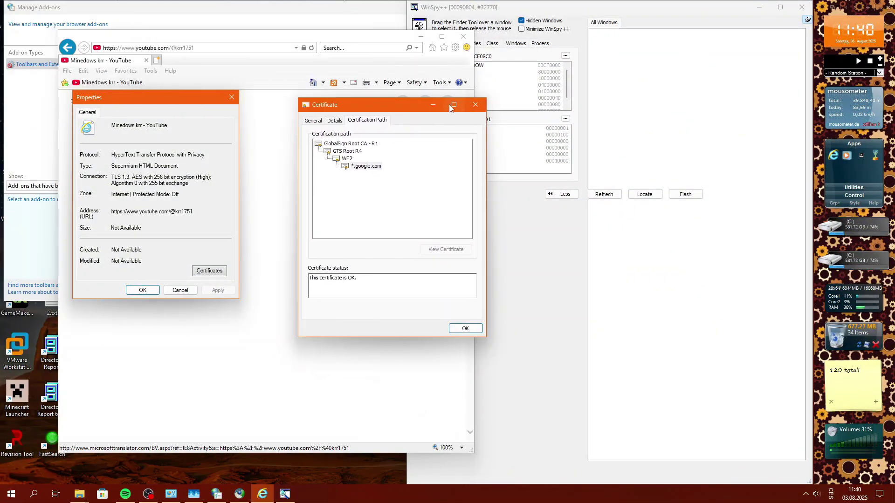
left_click(361, 107)
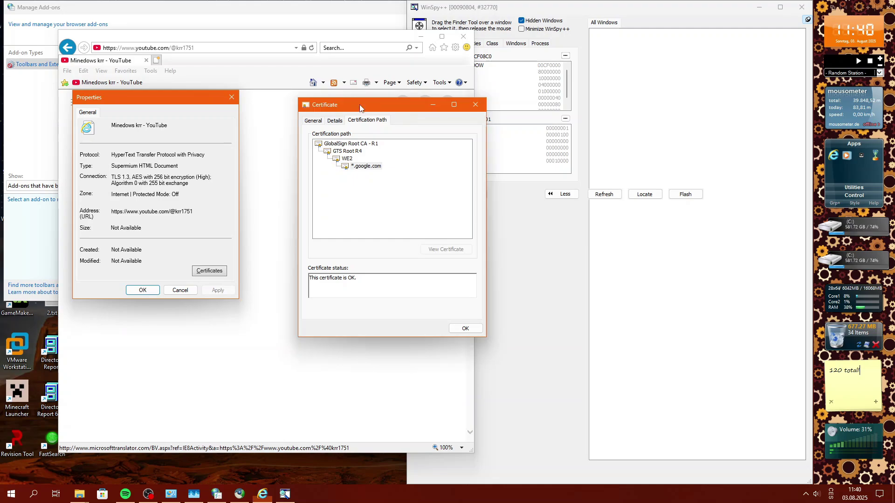
left_click_drag(384, 106, 346, 117)
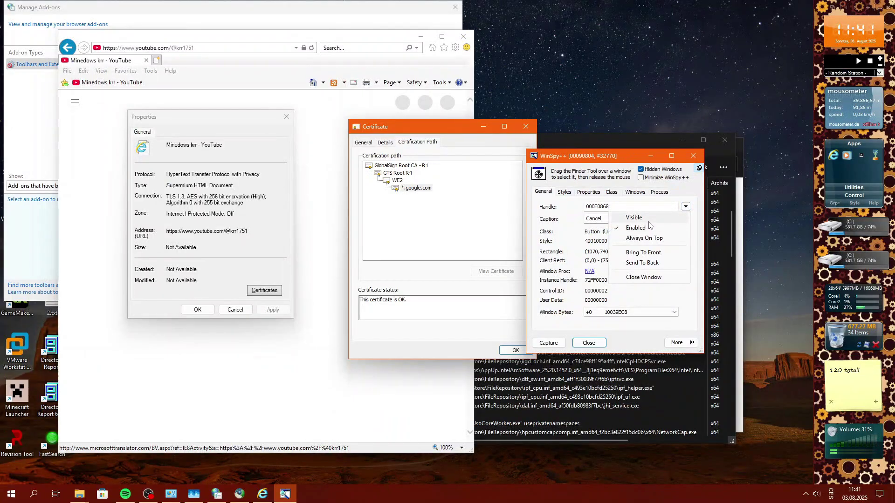
Make the Certificate dialog's hidden Cancel button visible, shift it beside the OK button and try it.
left_click(649, 219)
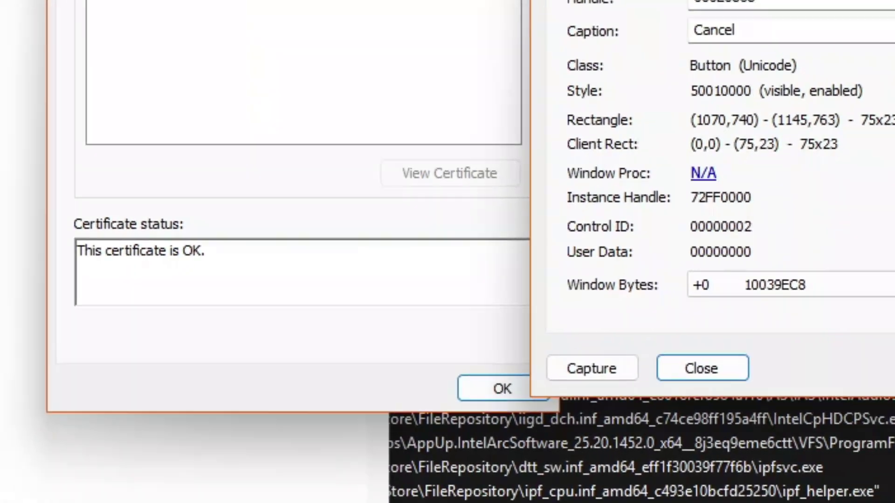
left_click(732, 251)
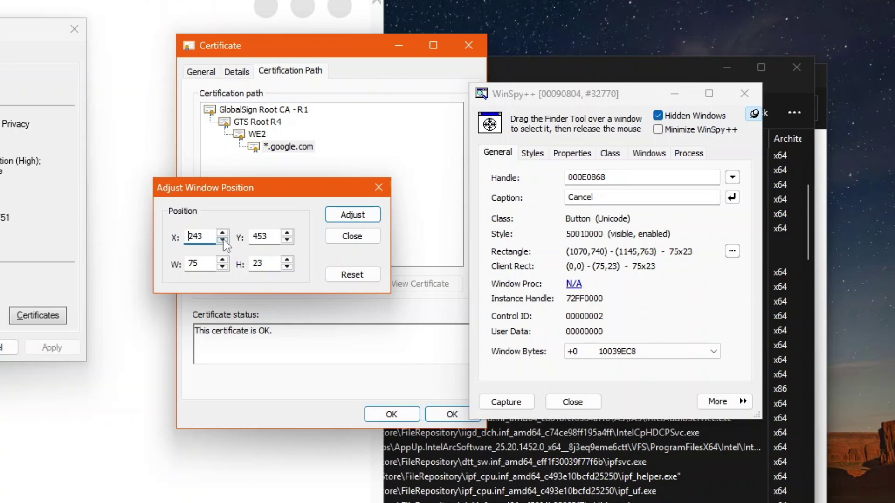
left_click(352, 236)
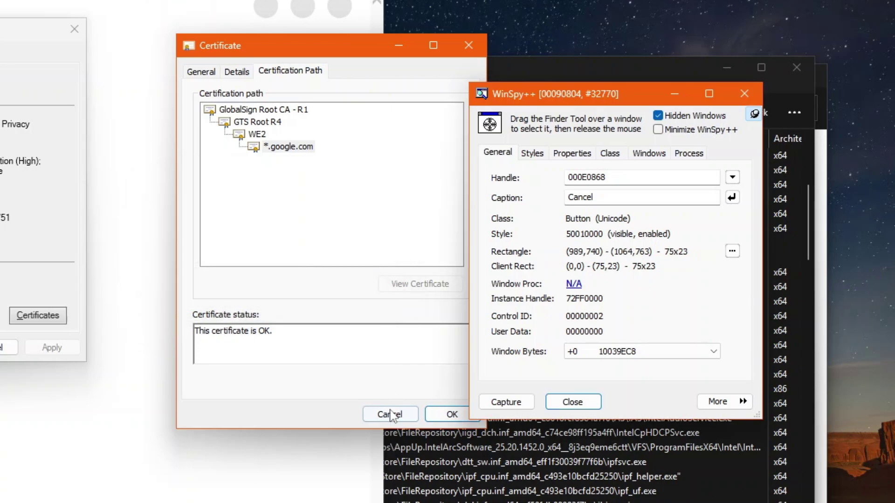
left_click(395, 414)
Target the &Apply button among the child windows of the Cancel button's parent and make it visible.
left_click(649, 153)
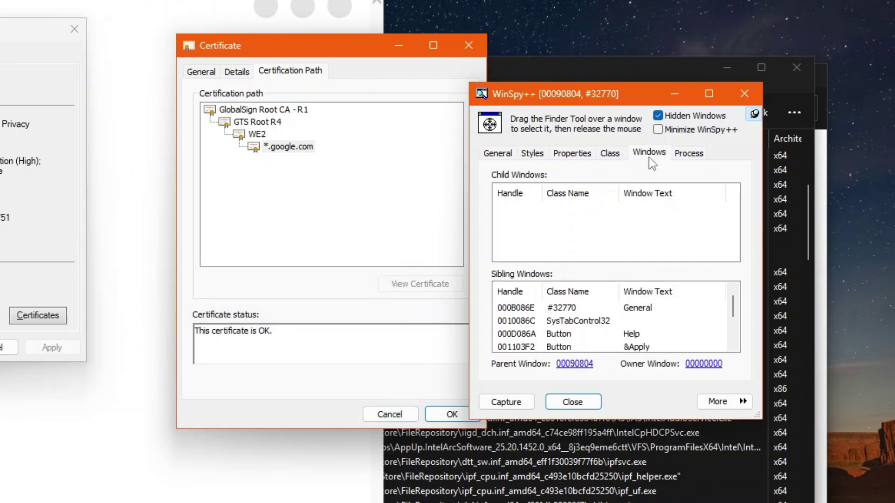
left_click(577, 364)
left_click(554, 210)
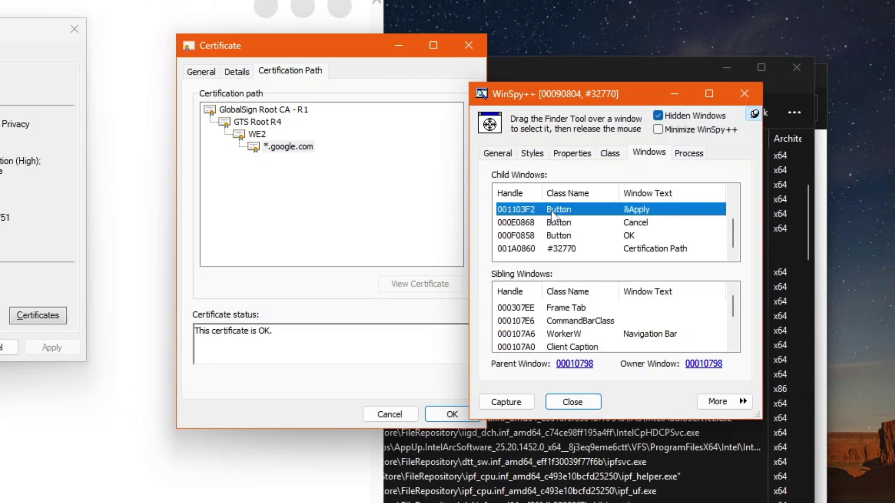
double_click(597, 213)
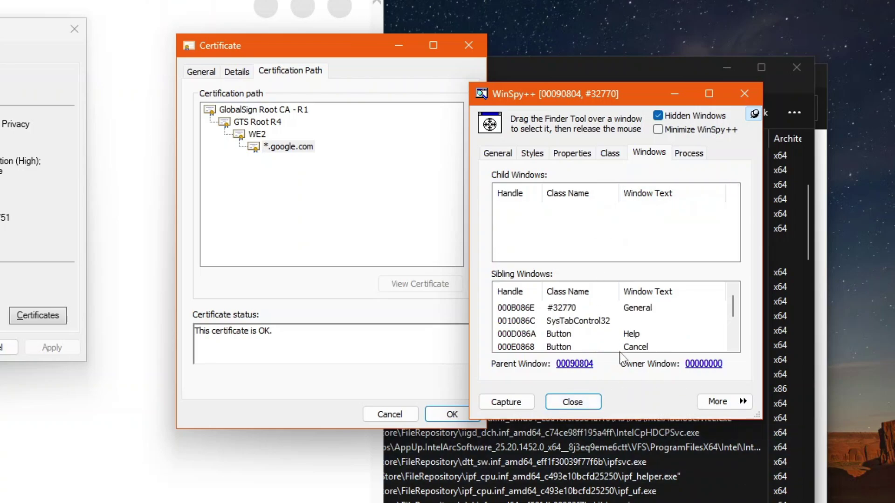
left_click(491, 154)
left_click(732, 177)
left_click(645, 196)
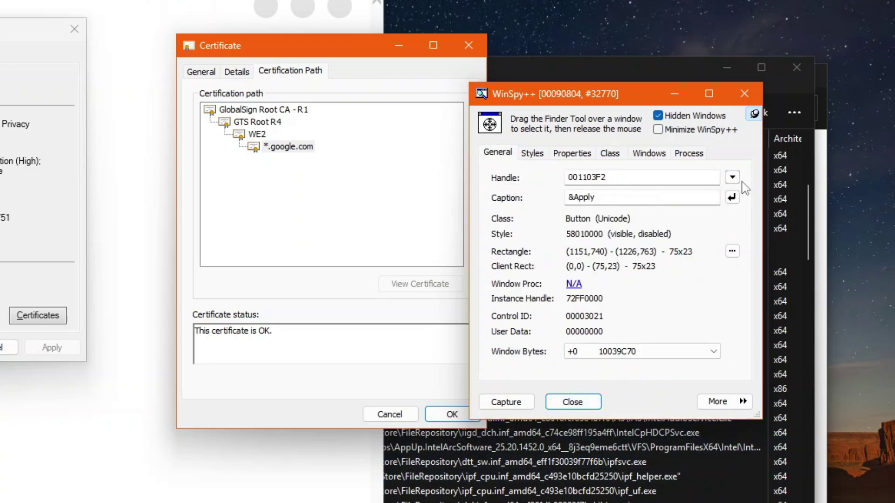
Shift the Certificate dialog's Apply button horizontally so it sits beside the Cancel button.
left_click(732, 250)
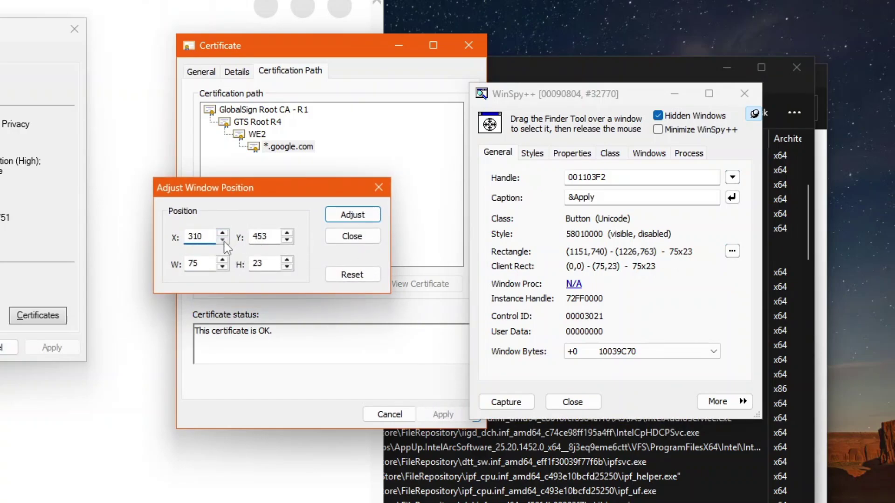
left_click_drag(223, 241, 223, 241)
left_click(222, 242)
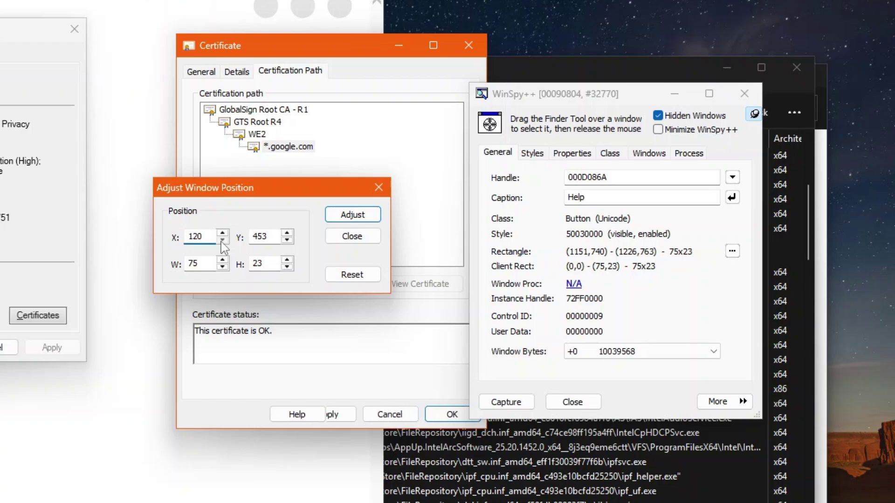
Shift the Certificate dialog's Help button to X 7, close the position editor and try the button.
left_click_drag(222, 243, 224, 238)
left_click(352, 241)
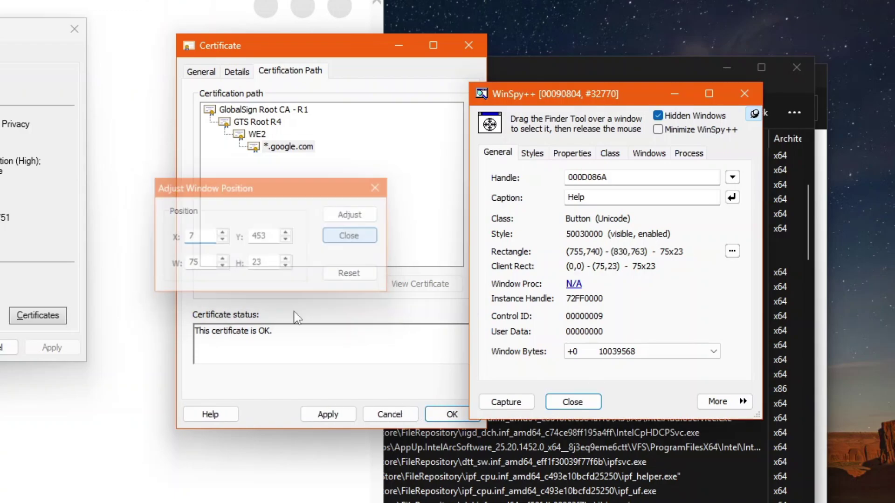
left_click(228, 412)
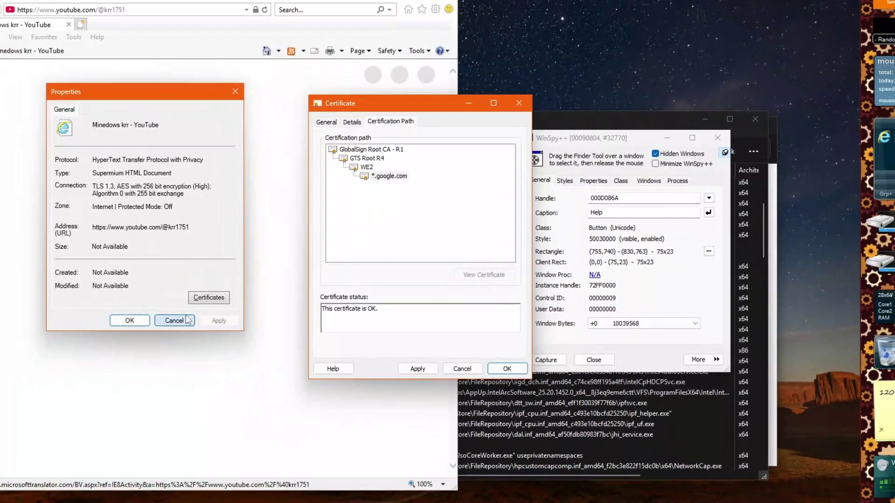
Move WinSpy++ clear of the Certificate dialog, target the Properties window with the Finder Tool and hide it.
left_click_drag(614, 97, 722, 219)
left_click_drag(612, 247, 223, 108)
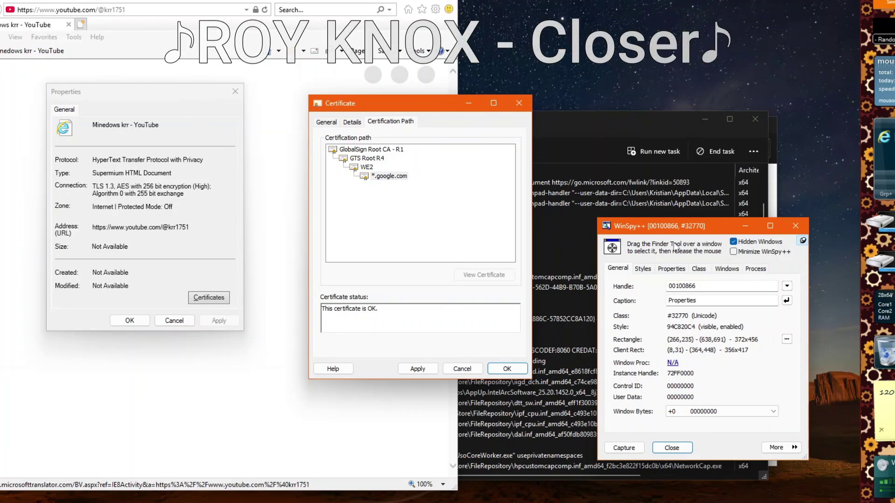
left_click(786, 286)
left_click(766, 299)
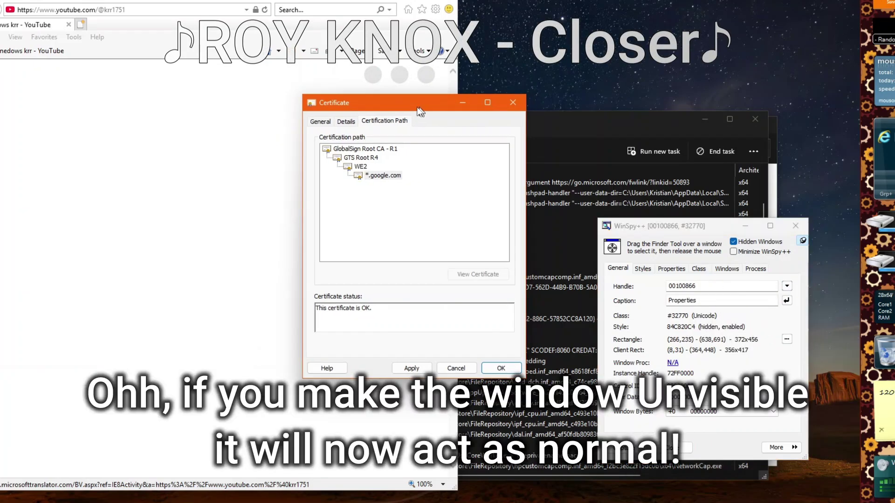
Test the Certificate dialog's pages and Apply button, then view the GTS Root R4 certificate and close it.
left_click(275, 180)
left_click(248, 180)
left_click(315, 180)
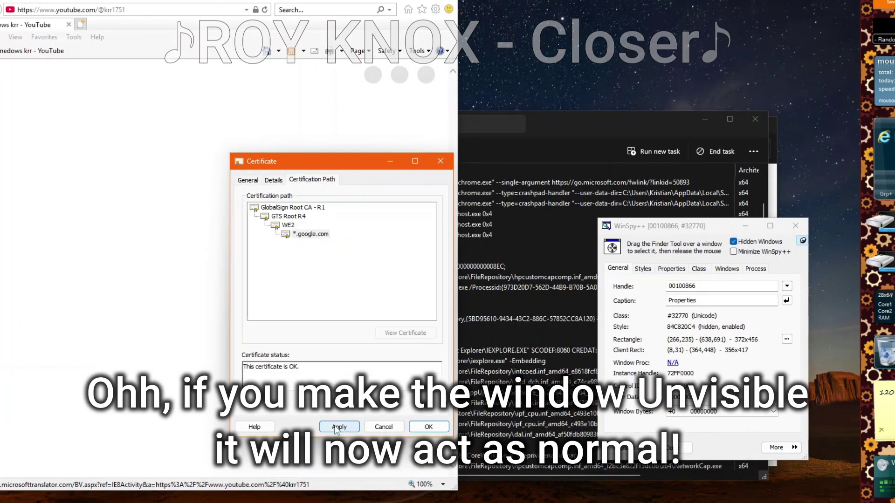
left_click(346, 426)
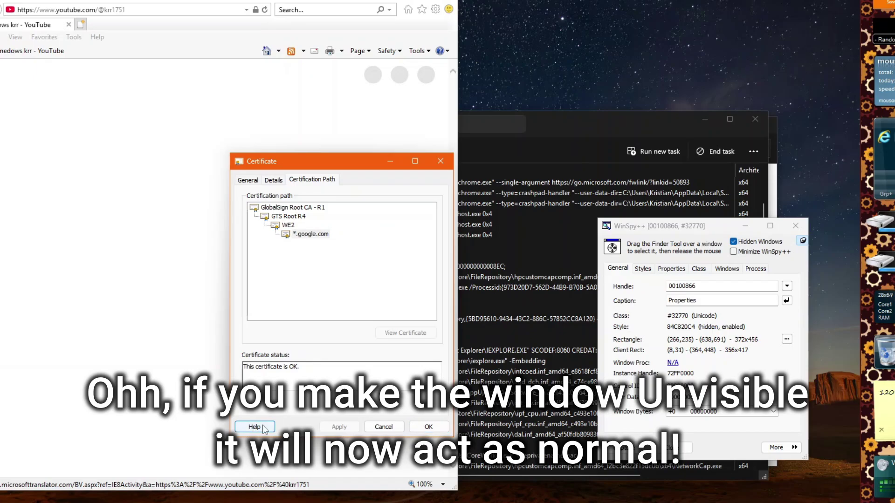
double_click(288, 216)
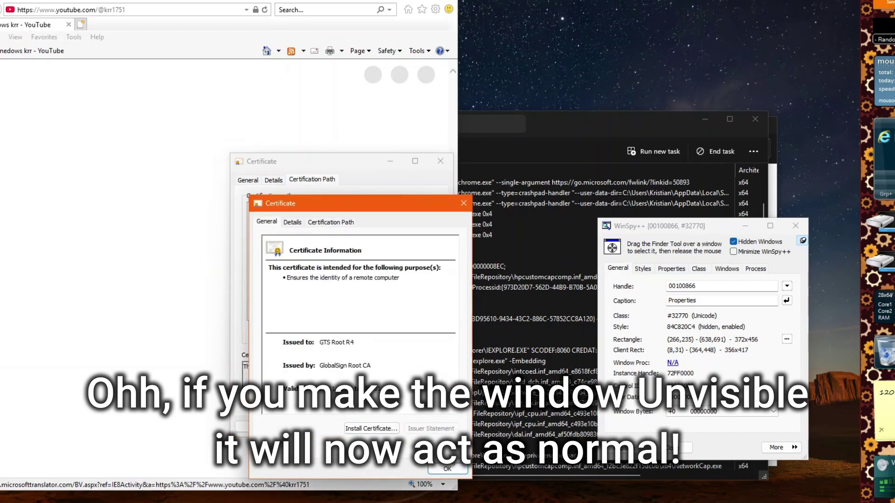
left_click(447, 470)
Start installing the certificate from its General page and move the Certificate Import Wizard aside.
left_click(248, 180)
left_click(352, 388)
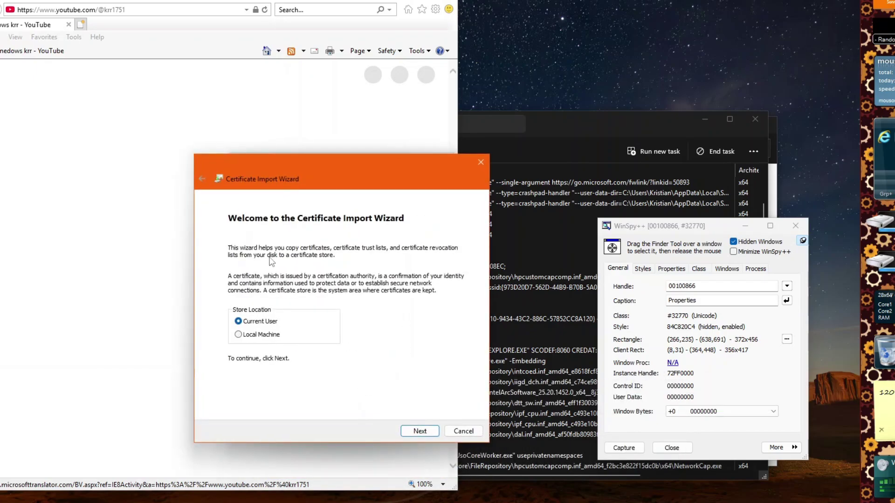
left_click_drag(396, 174, 455, 145)
Make the hidden Properties window visible again and bring it to the front with WinSpy++.
left_click(787, 287)
left_click(713, 298)
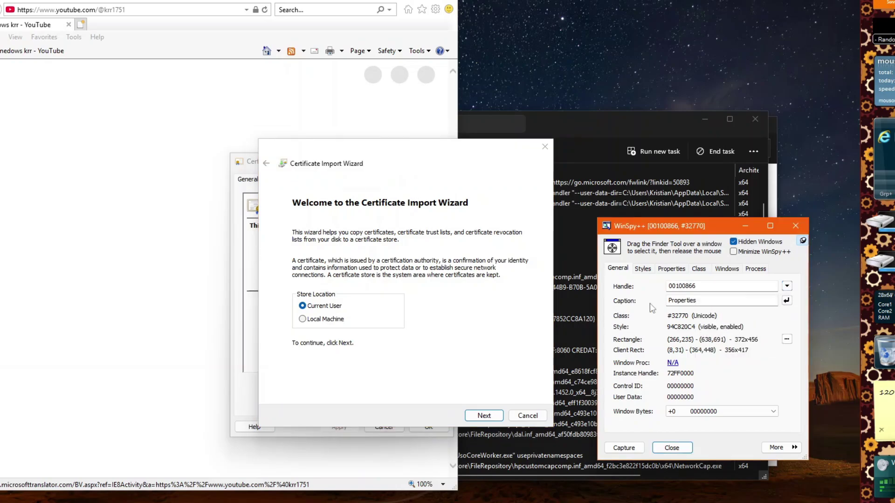
left_click(787, 287)
left_click(736, 340)
Reposition the Certificate Import Wizard and the Properties dialog so they stand side by side.
left_click_drag(346, 154, 325, 86)
left_click_drag(105, 88, 89, 71)
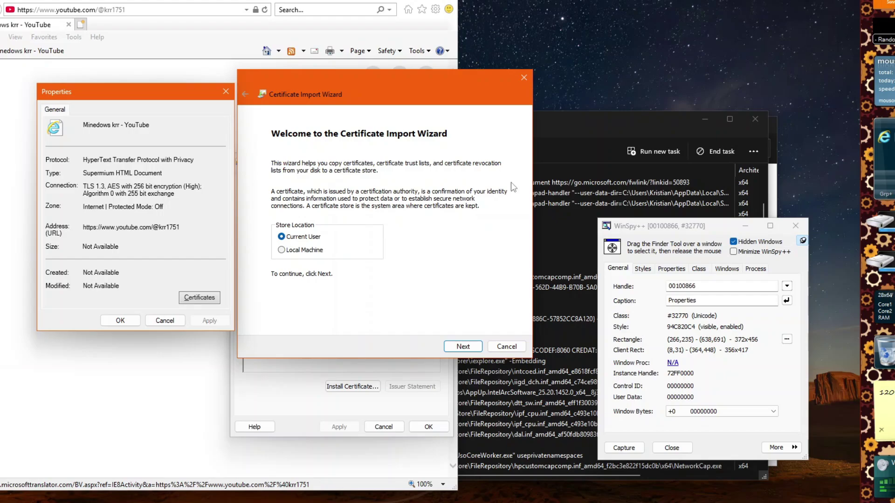
Place the Properties dialog's Help button at the dialog's left edge, close the position editor and try the button.
left_click(787, 285)
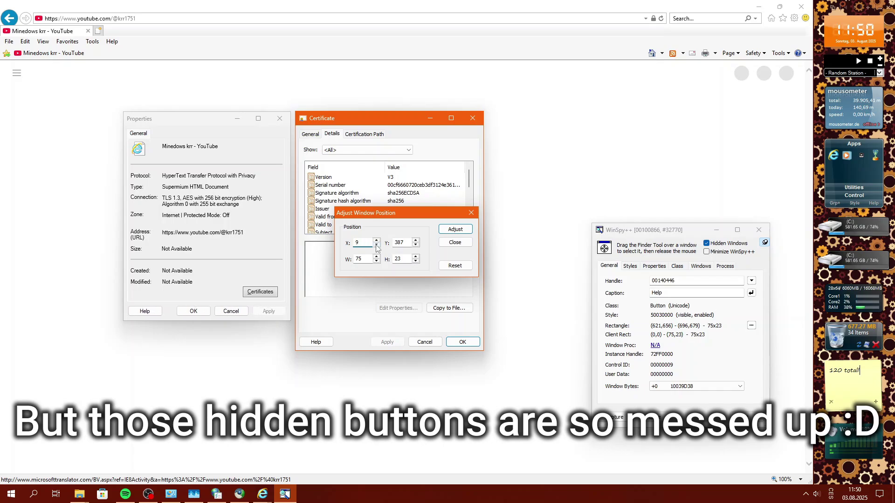
left_click(456, 243)
left_click(144, 311)
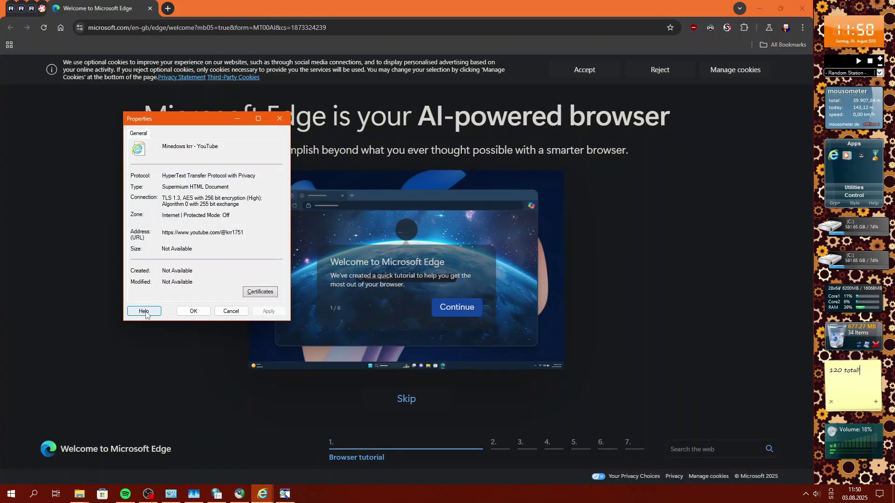
left_click(143, 311)
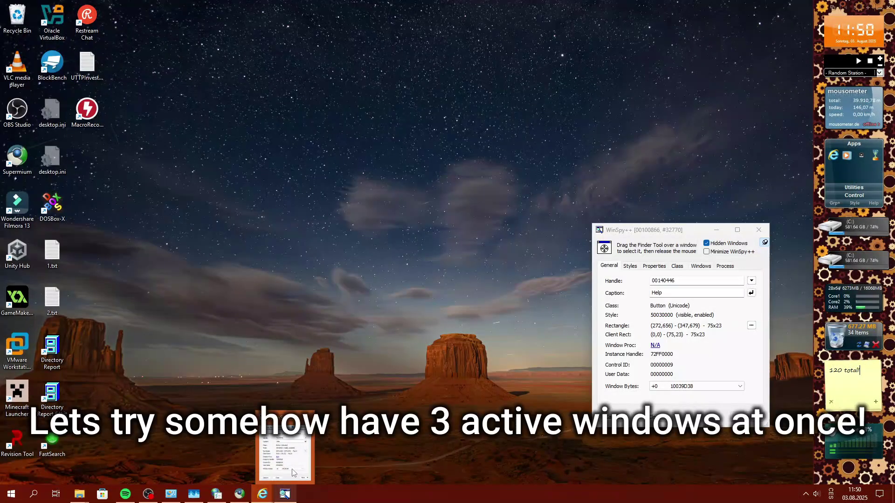
Reopen the Internet Explorer windows and target the browser's main window as the parent of its Client Caption in WinSpy++.
left_click(294, 473)
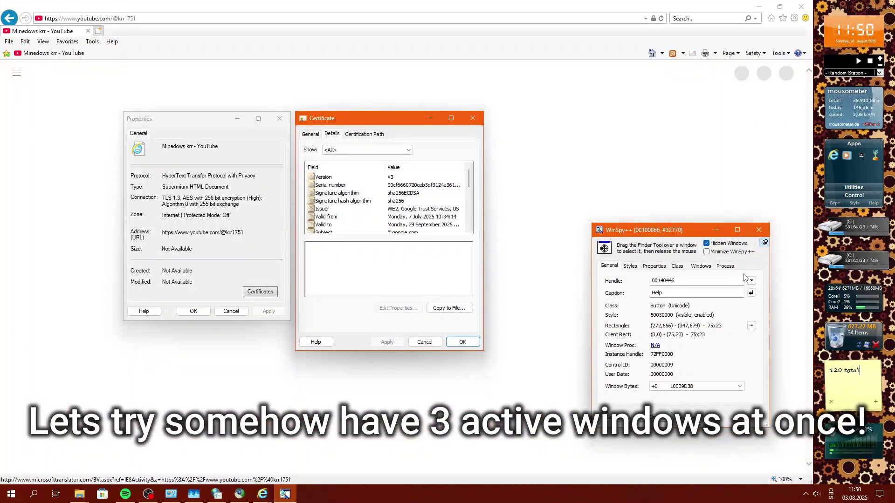
left_click_drag(602, 250, 661, 5)
left_click(704, 268)
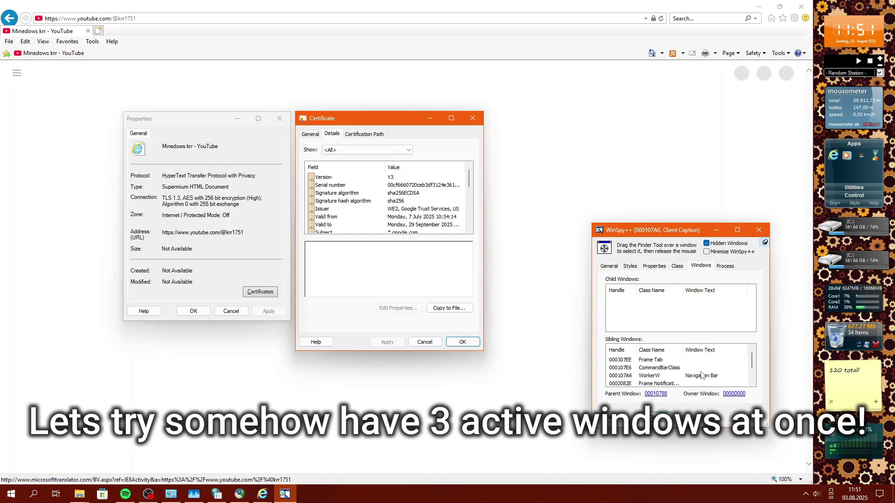
left_click(655, 394)
Bring the targeted Internet Explorer main window to the front.
left_click(608, 266)
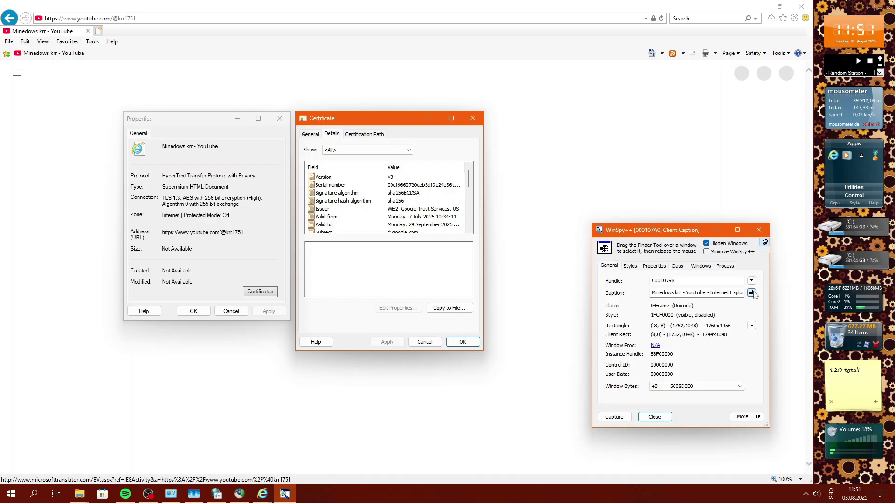
left_click(751, 280)
left_click(729, 330)
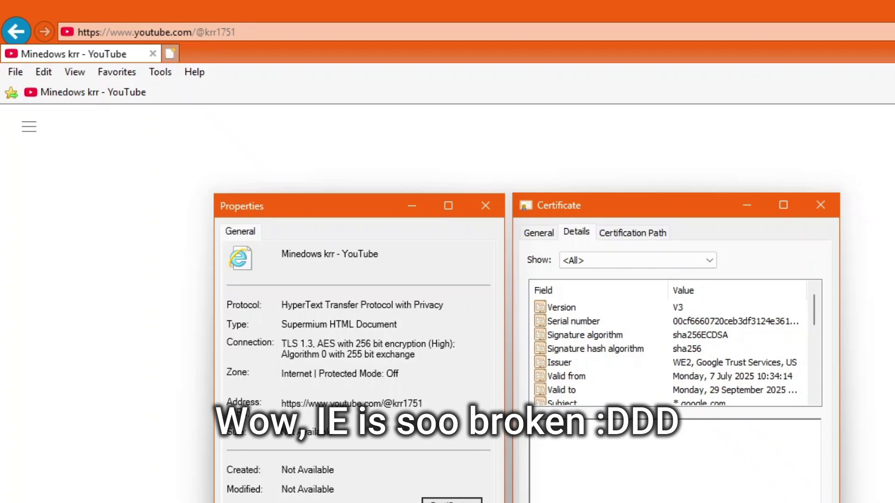
Activate the Internet Explorer window and switch back to WinSpy++.
left_click(535, 92)
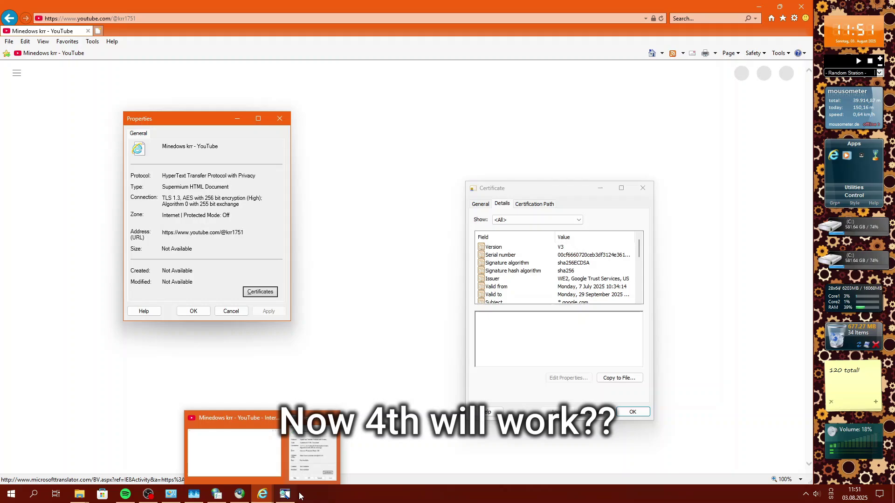
left_click(285, 495)
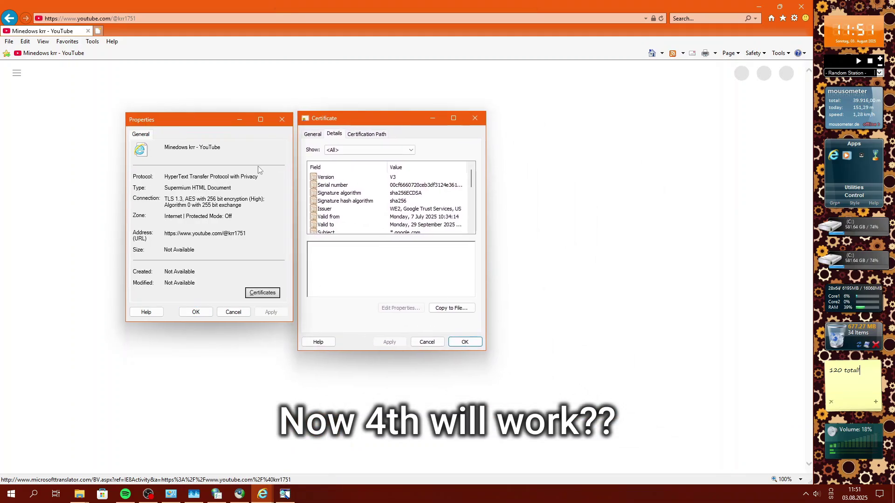
left_click(283, 495)
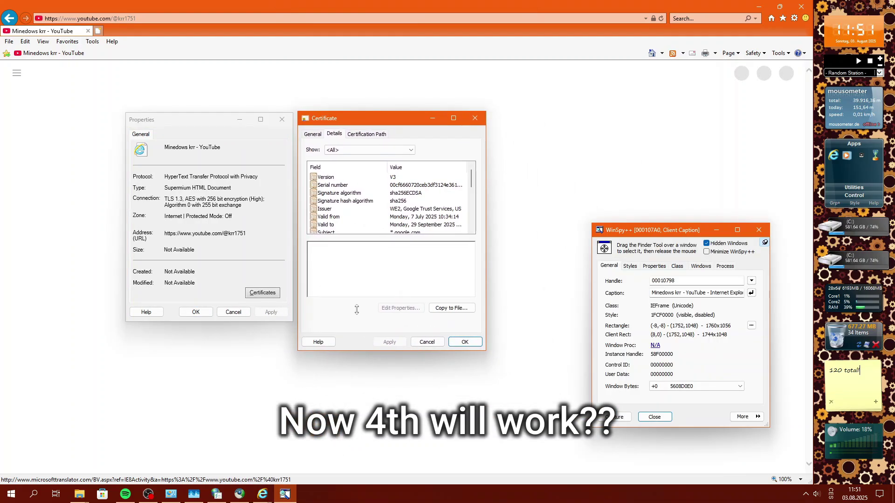
Check which windows appear active by switching between the Properties dialog, WinSpy++, the browser and the Certificate dialog.
left_click(216, 125)
left_click(629, 231)
left_click(524, 203)
left_click(219, 120)
left_click(352, 118)
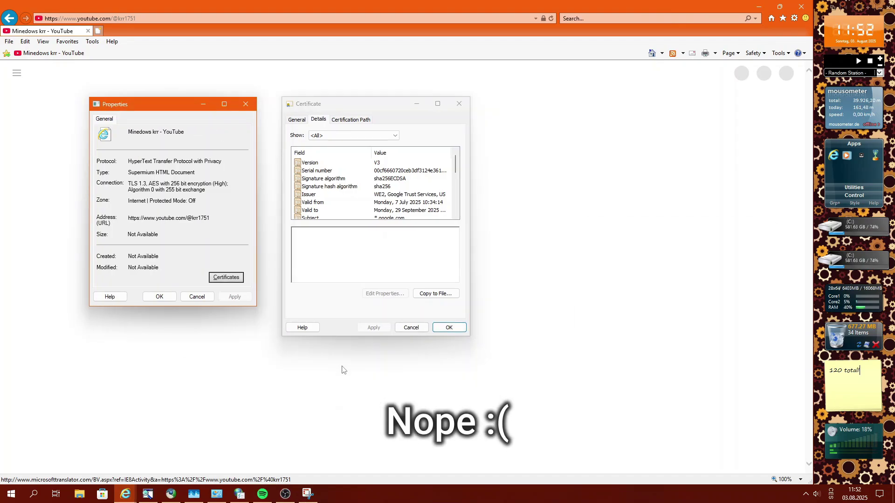
Open the About Windows dialog with winver and move it beside the Certificate dialog.
key("super+r")
type("winve")
key("Return")
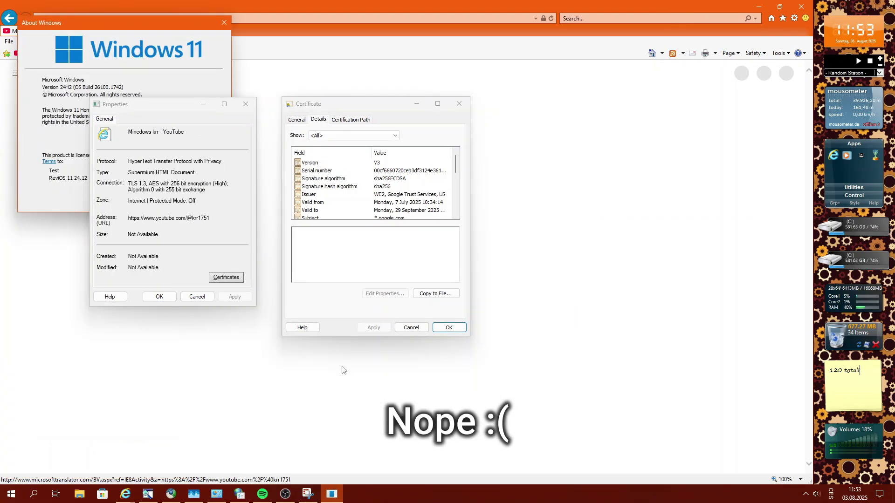
left_click_drag(93, 23, 589, 96)
Test window activation by focusing the Properties dialog, shifting the Certificate dialog, and bringing back and moving About Windows.
left_click(199, 114)
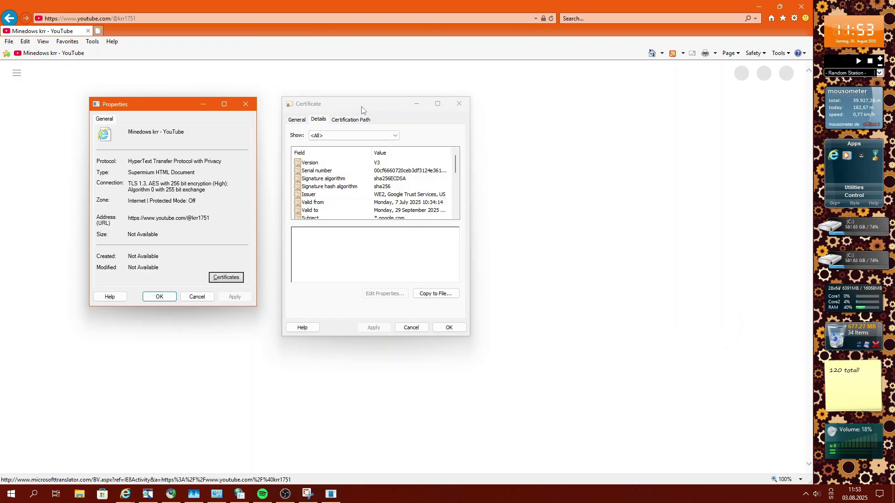
left_click_drag(372, 112, 390, 127)
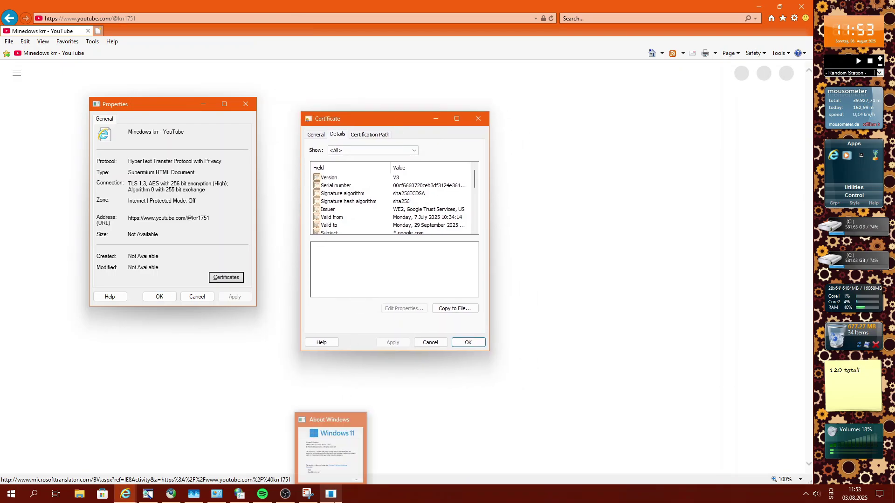
left_click(333, 442)
left_click_drag(596, 102, 596, 120)
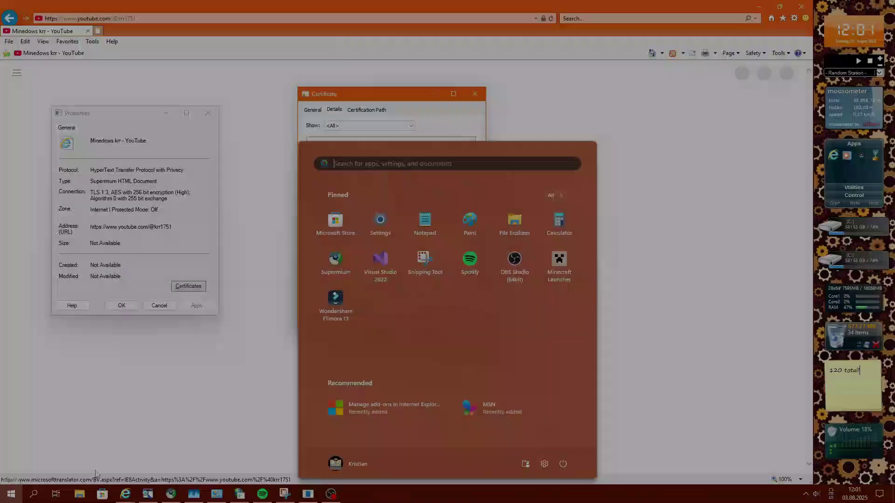
Switch to Visual Studio 2022 and create a Visual Basic Windows Forms App project named MultipleActiveWindows.
left_click(381, 277)
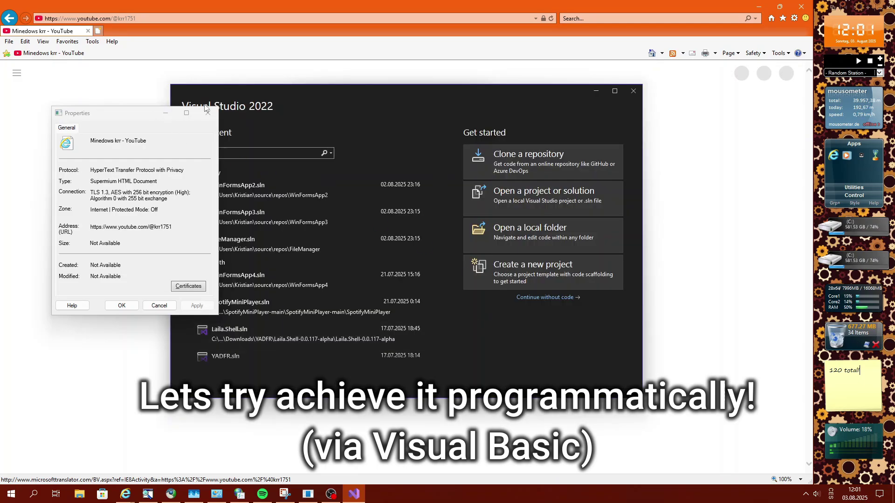
left_click_drag(141, 120, 20, 153)
left_click(565, 272)
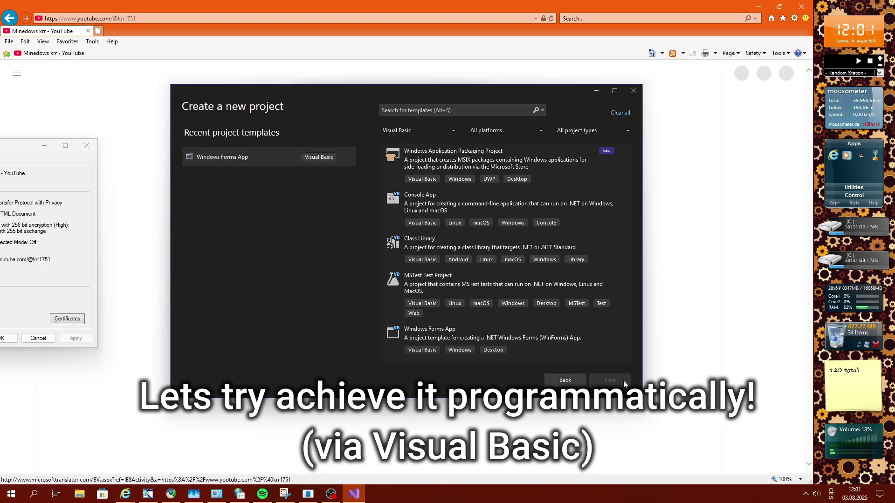
left_click(254, 158)
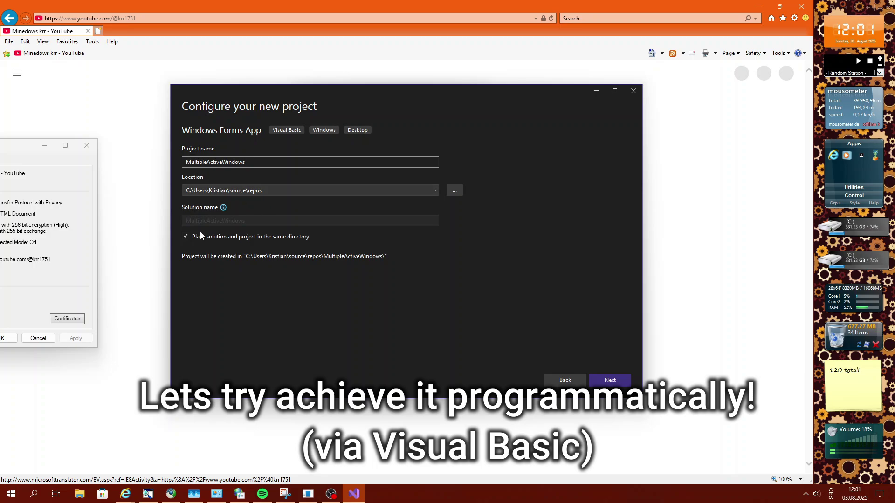
left_click(610, 380)
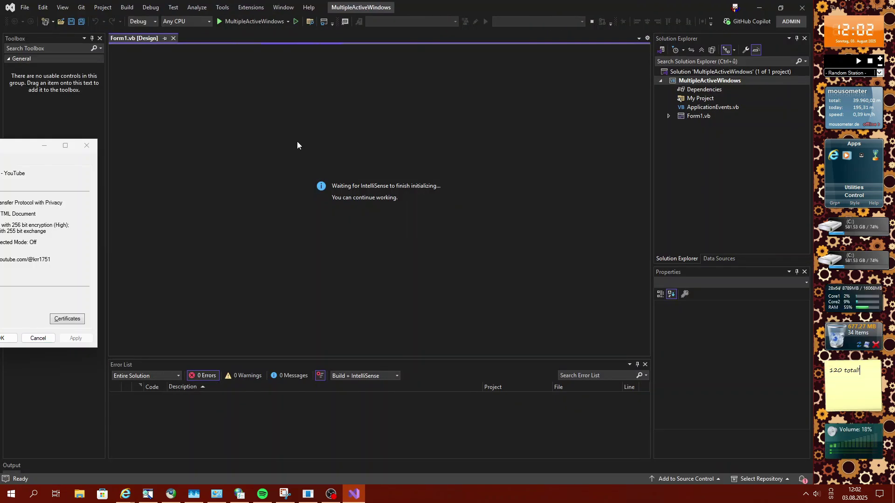
Switch to Task Manager, end the Internet Explorer process and minimize Task Manager.
left_click(192, 496)
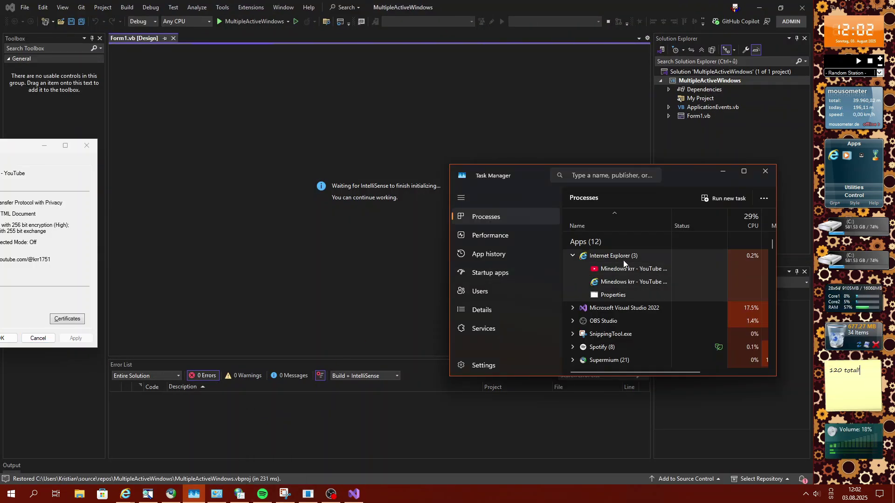
scroll(615, 261, "down", 3)
left_click(722, 171)
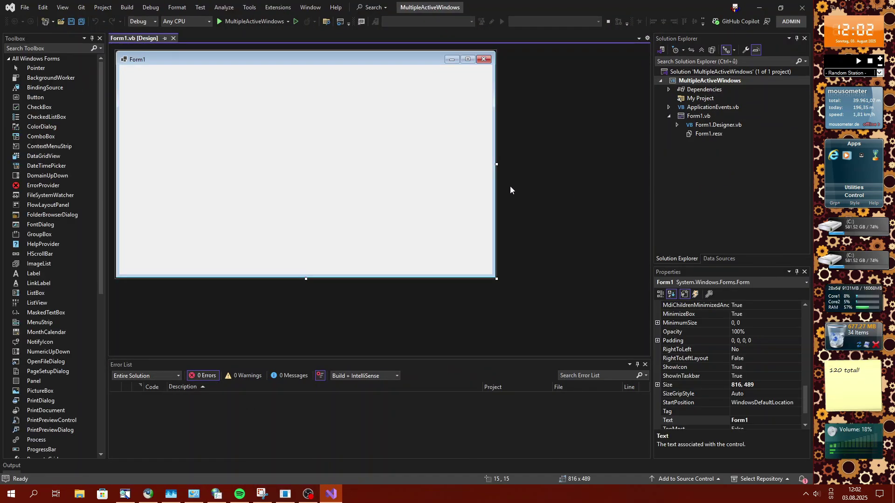
Add a second Windows Forms form to the MultipleActiveWindows project.
left_click(709, 81)
right_click(709, 81)
mouse_move(685, 230)
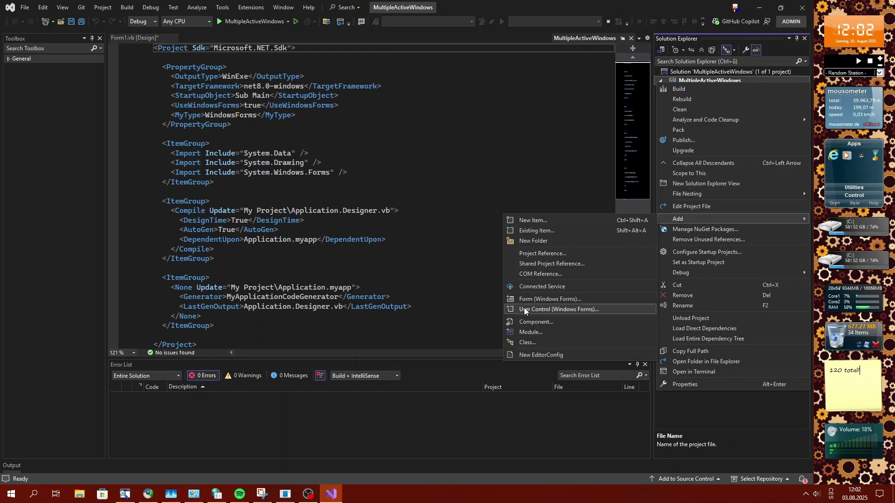
left_click(524, 297)
left_click(563, 385)
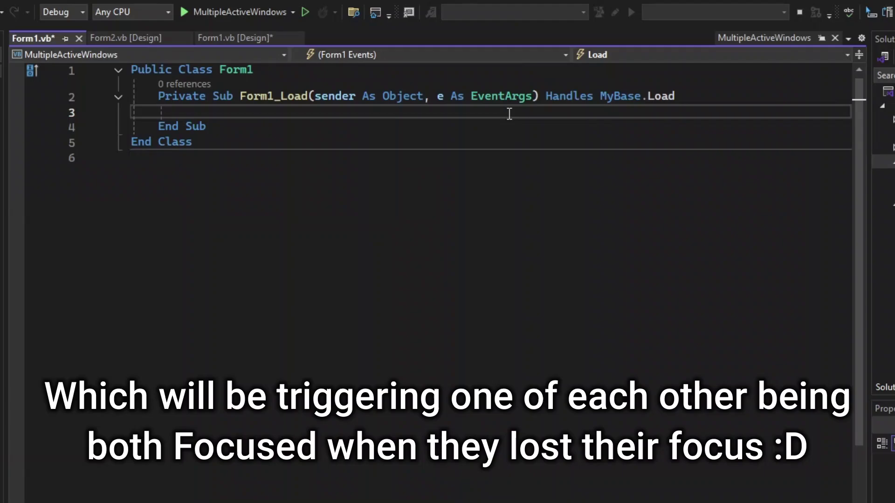
Make Form1's Load handler open the second form with Form2.Show().
type("form2")
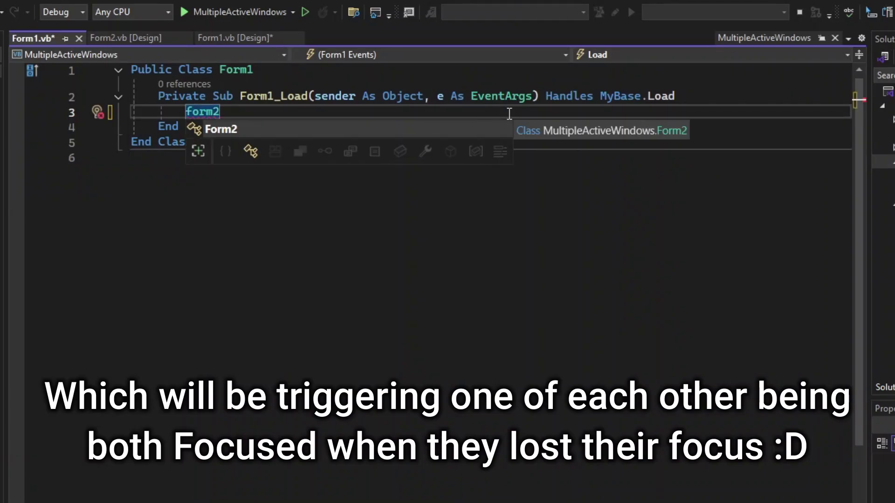
type(".Load")
double_click(230, 112)
type("Show()")
Add a GotFocus event handler to Form1 that calls Form2.Focus().
left_click(697, 54)
scroll(707, 249, "down", 3)
scroll(690, 209, "up", 7)
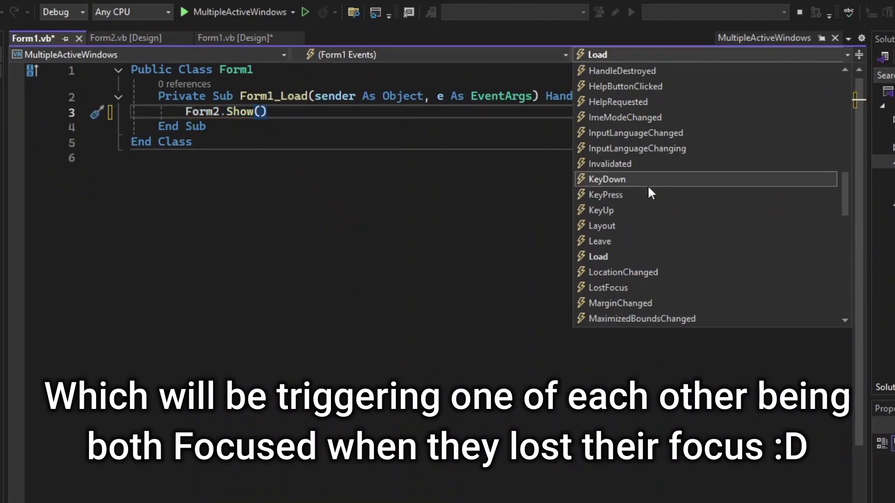
scroll(647, 186, "up", 2)
left_click(647, 133)
type("Form2.Focus")
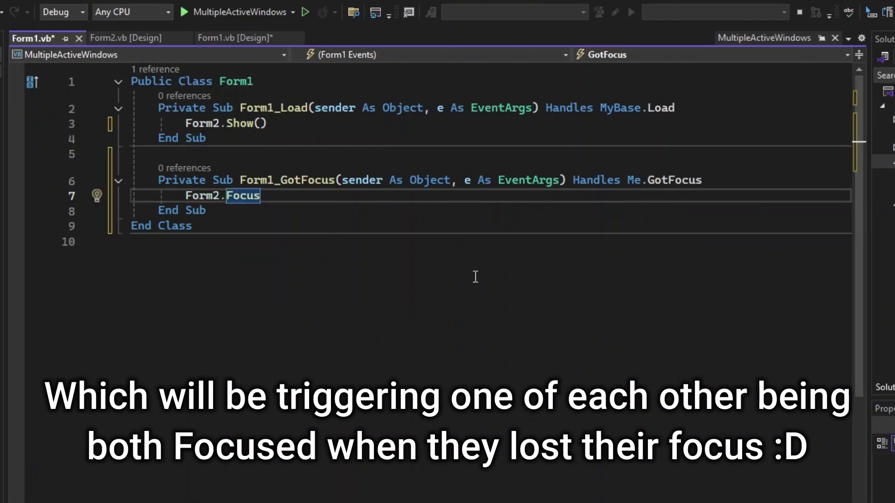
Add a LostFocus event handler to Form1 that calls Me.Focus().
left_click(698, 54)
scroll(699, 186, "down", 3)
left_click(624, 177)
type("Me.Focus")
Open Form2 and create its Load handler with a call to Form1.Focus().
double_click(887, 203)
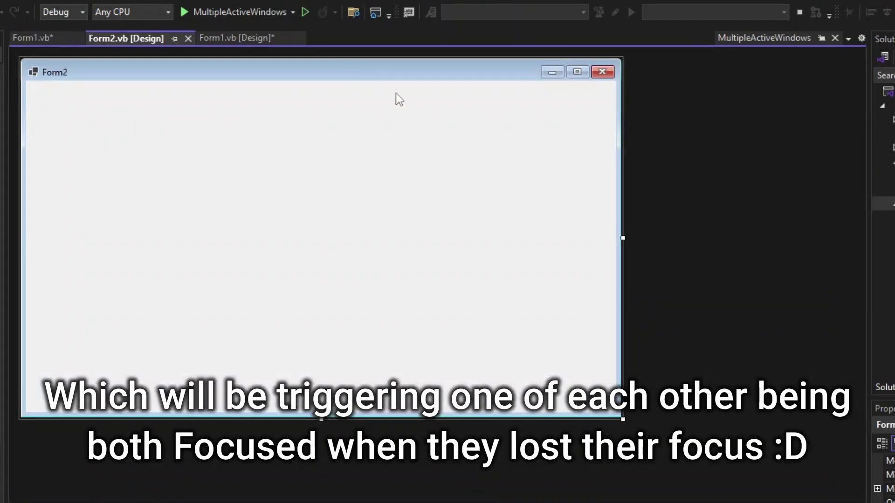
double_click(396, 94)
left_click(697, 54)
scroll(684, 252, "down", 5)
left_click(288, 113)
type("Form1.Focus")
Add a GotFocus event handler to Form2 that calls Form1.Focus().
left_click(698, 55)
scroll(710, 246, "up", 5)
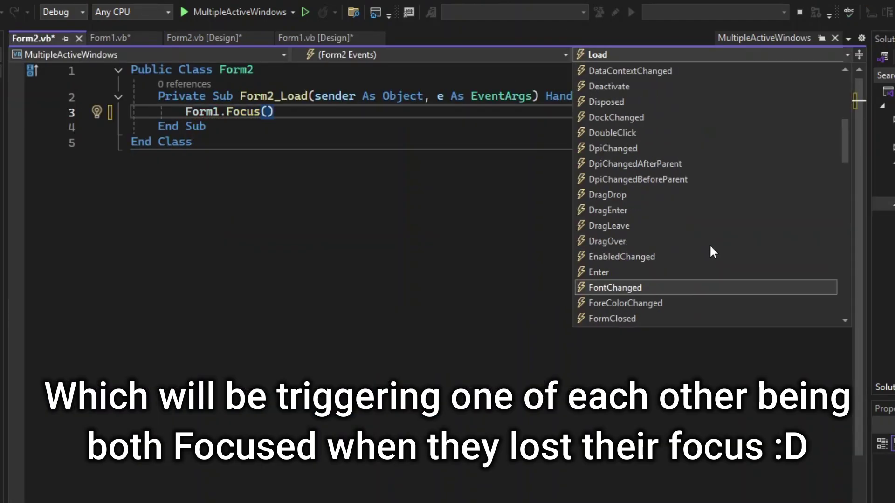
scroll(711, 247, "down", 2)
left_click(675, 272)
type("form1.Focus")
Add a LostFocus event handler to Form2 that calls Me.Focus().
left_click(697, 55)
scroll(652, 140, "up", 2)
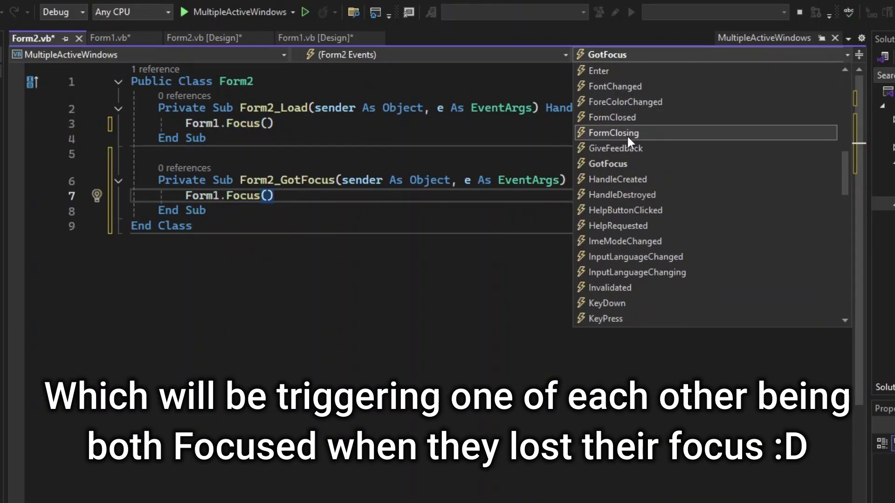
scroll(627, 135, "down", 5)
left_click(617, 177)
type("form2.")
key("BackSpace")
key("BackSpace")
key("BackSpace")
key("BackSpace")
key("BackSpace")
key("BackSpace")
type("me.foc")
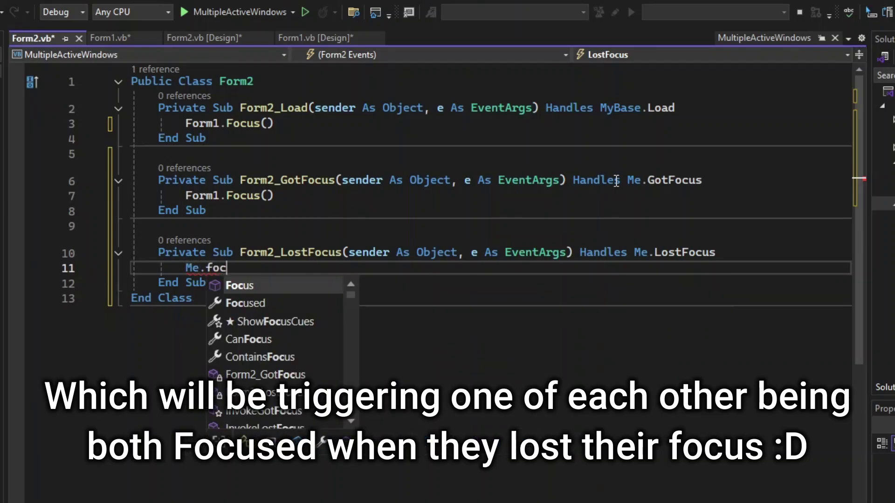
key("Tab")
left_click(349, 252)
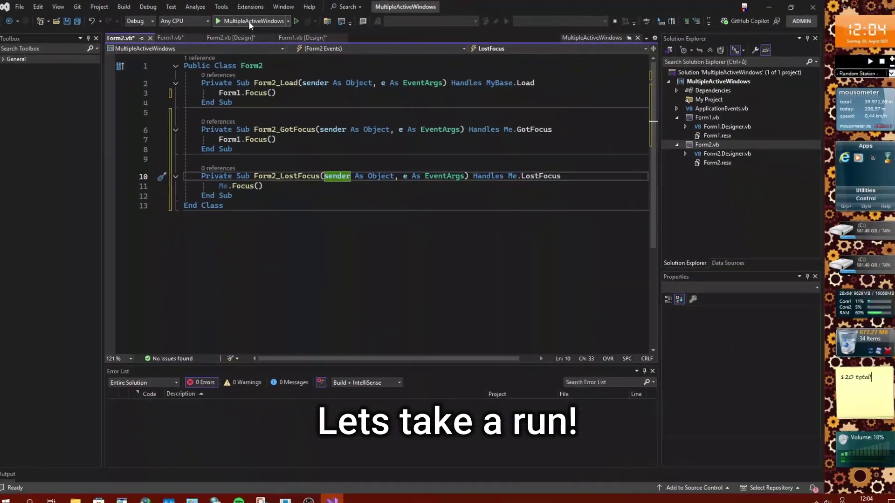
Run the project and test how both forms take focus by moving them and maximizing and restoring Form1.
left_click(250, 22)
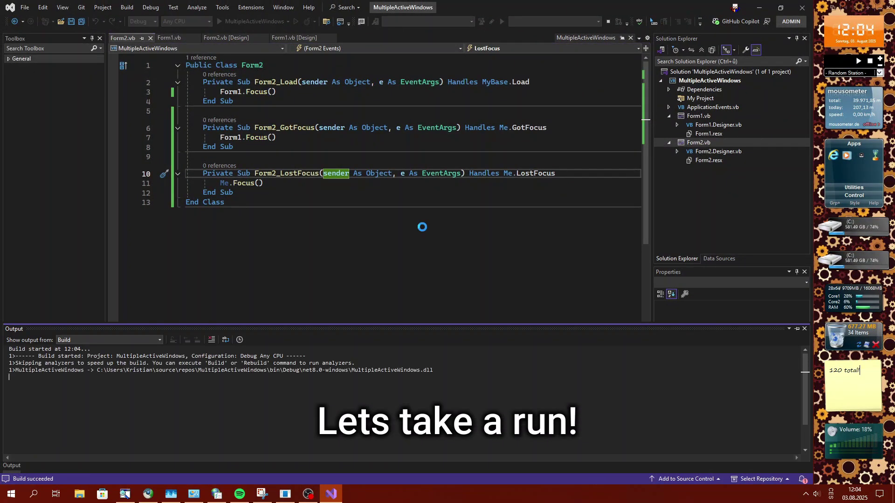
left_click_drag(211, 99, 336, 124)
left_click_drag(170, 95, 185, 76)
double_click(184, 72)
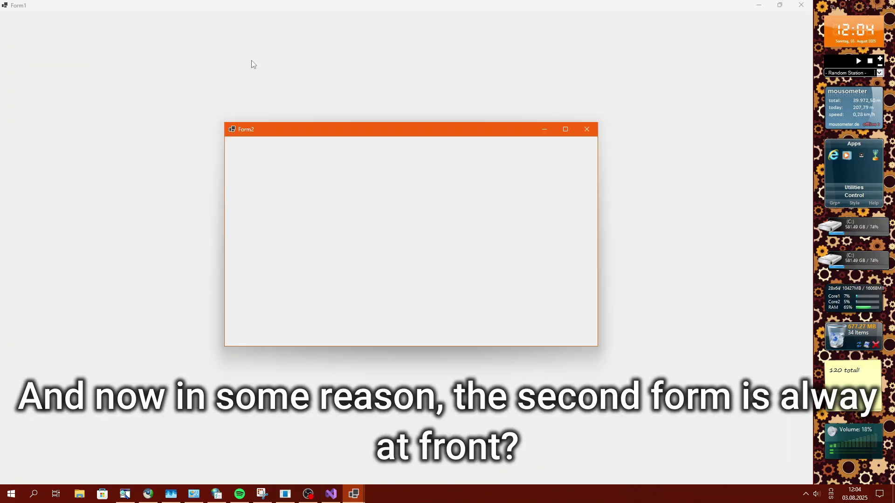
left_click_drag(340, 4, 183, 114)
left_click_drag(252, 129, 271, 183)
left_click_drag(465, 139, 449, 184)
left_click_drag(266, 184, 240, 191)
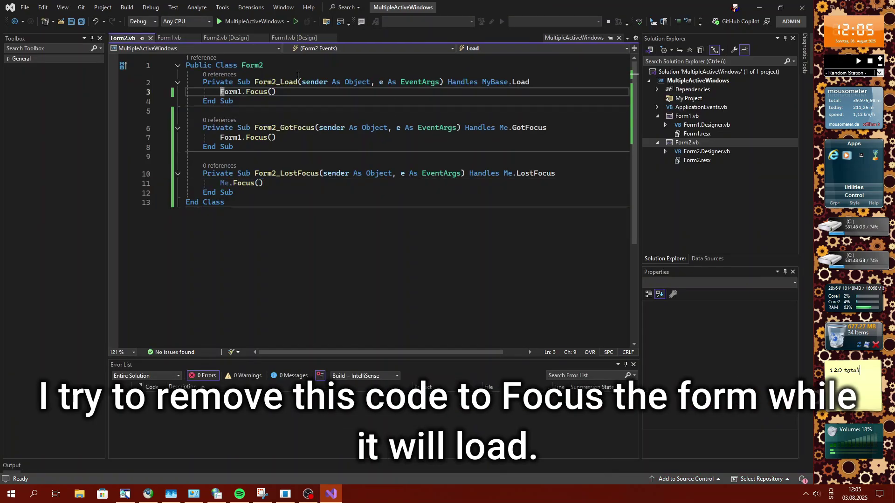
Comment out the Form1.Focus() call in Form2's Load handler.
key("Up")
key("Up")
key("Down")
key("Down")
type("'")
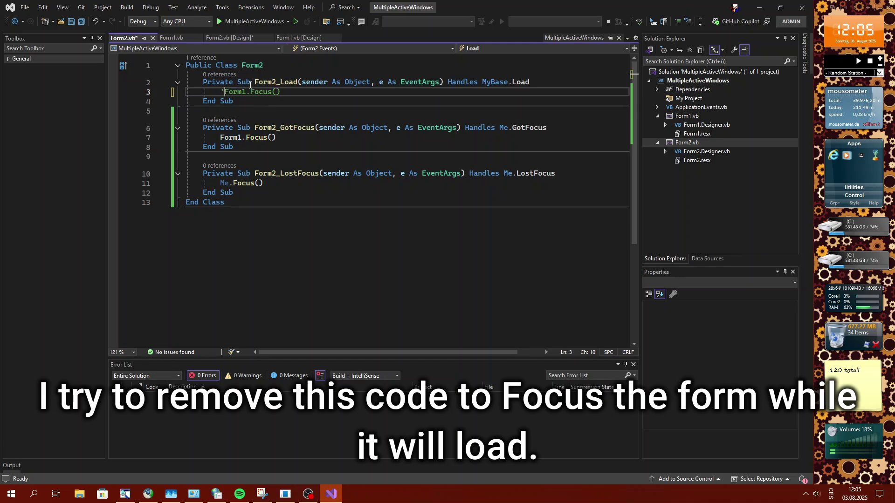
Run the project again, move Form1 and Form2 apart to test their focus, and stop debugging.
key("F5")
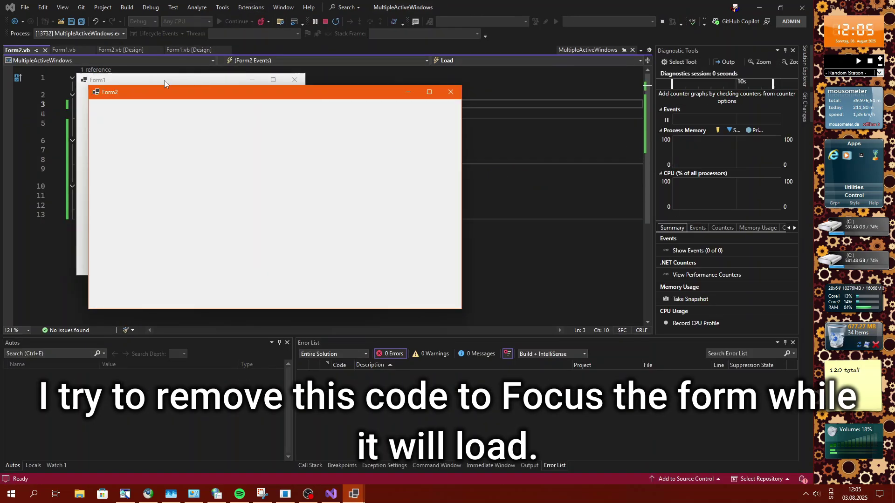
left_click_drag(164, 81, 512, 96)
left_click_drag(342, 91, 345, 161)
left_click_drag(498, 101, 554, 86)
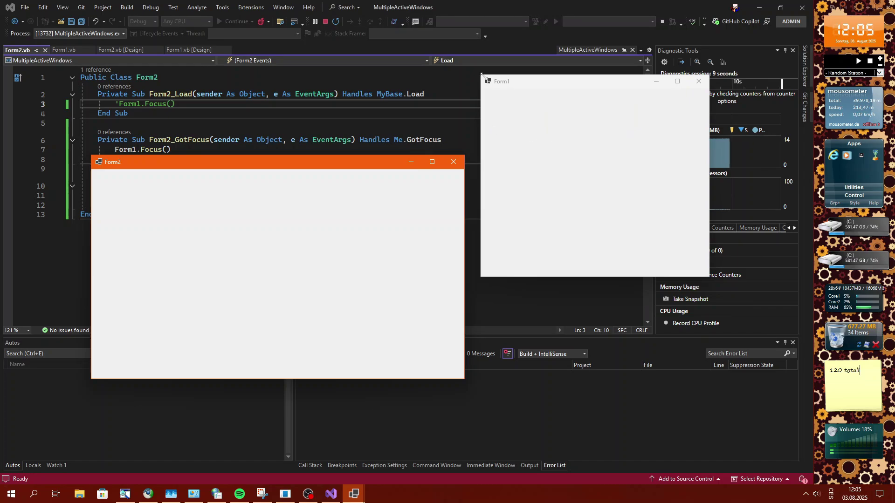
left_click(326, 22)
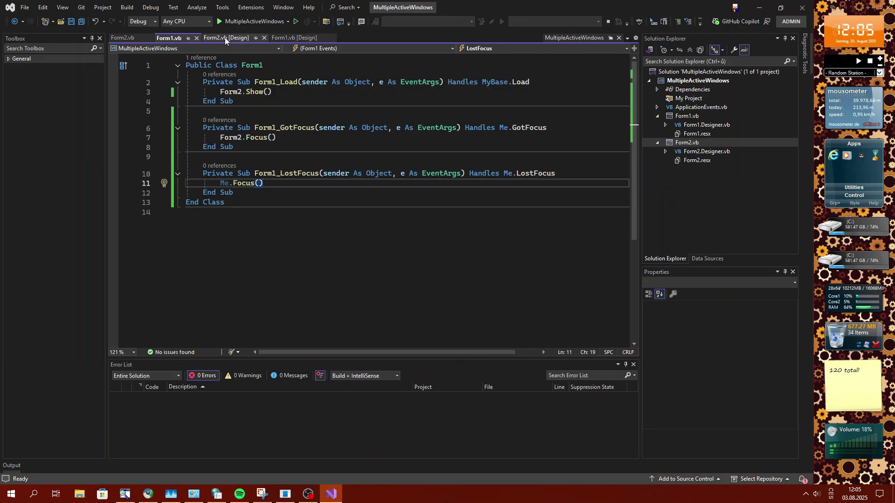
Add a button to Form1 whose click handler runs MsgBox("hi"), and test-run the project.
left_click(294, 37)
left_click_drag(36, 96, 164, 93)
double_click(163, 95)
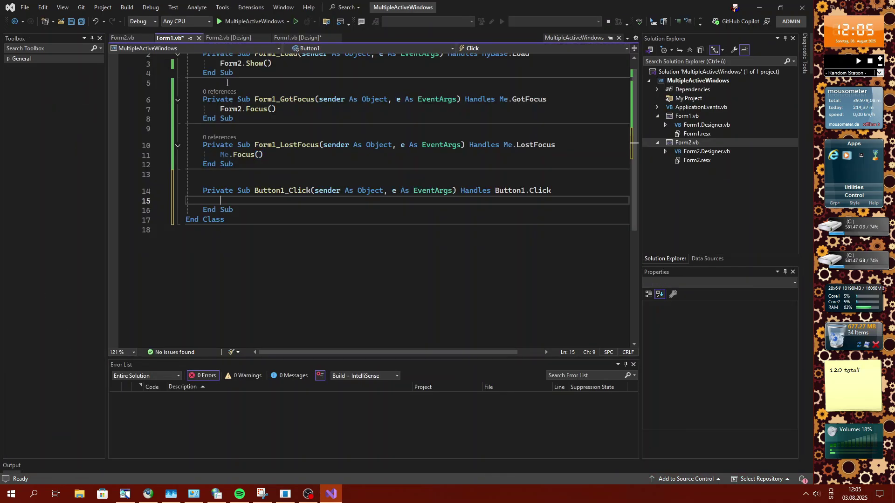
type("MsgBox(\"hi")
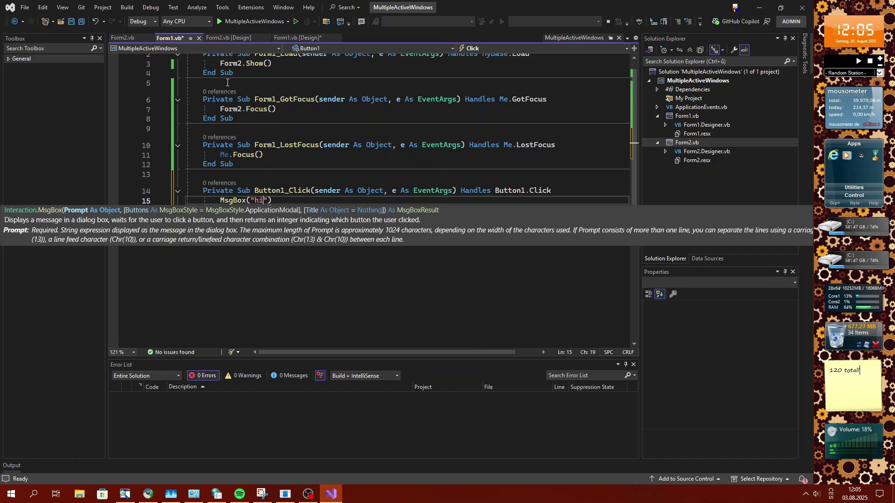
left_click(231, 19)
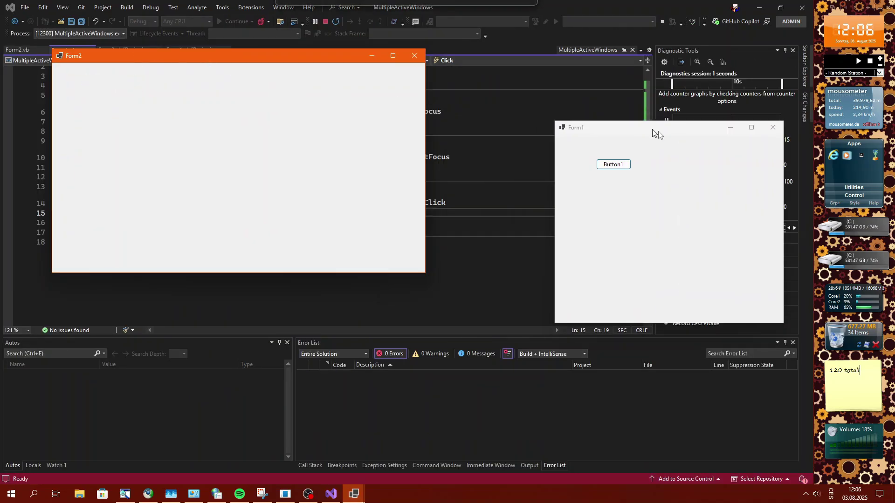
left_click(325, 21)
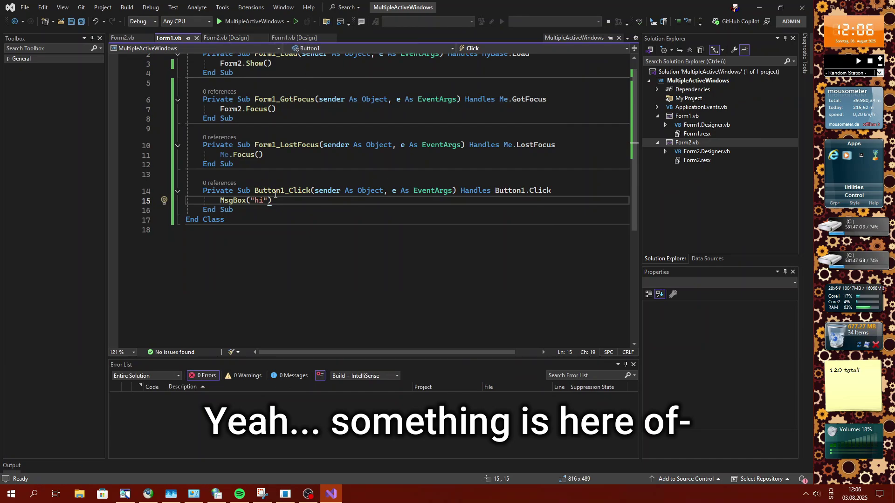
In Form2's code, make the Activated handler call Form1.Activate() and the Deactivate handler call Me.Activate().
left_click_drag(272, 200, 219, 200)
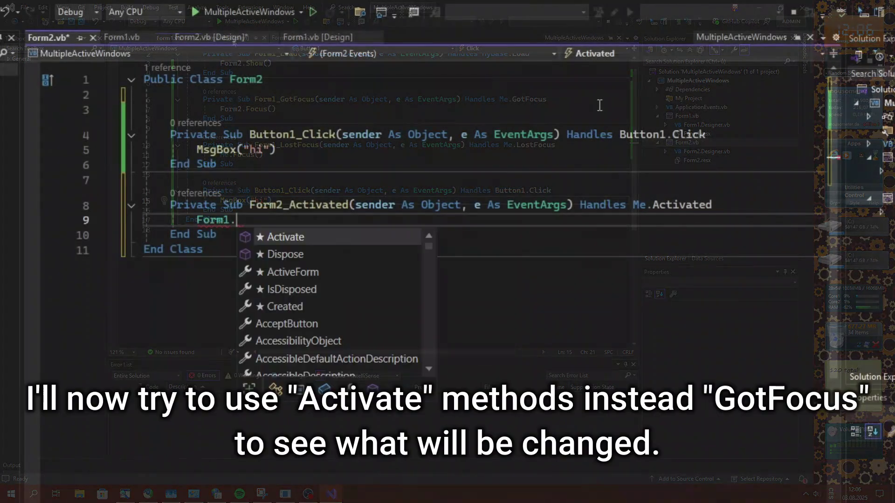
type("Activate")
left_click(601, 53)
left_click(628, 180)
type("Me.Activate")
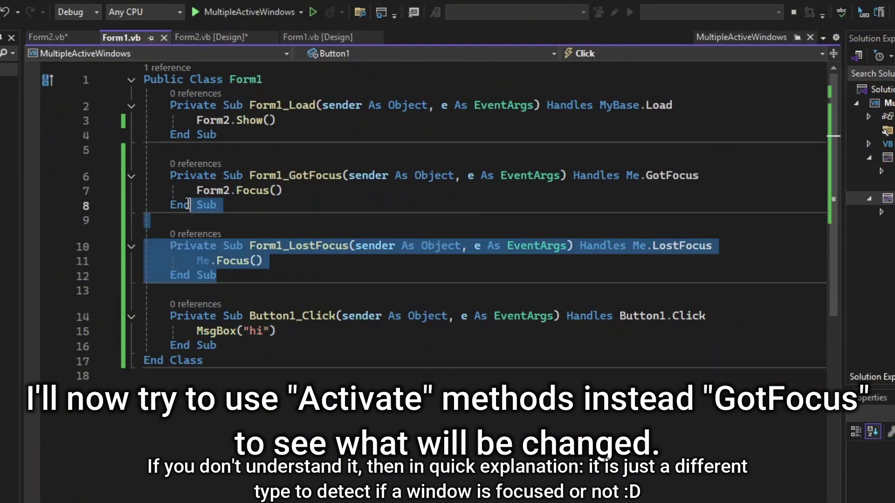
Replace Form1's GotFocus and LostFocus handlers with an Activated handler that calls Form2.Activate().
key("Delete")
left_click(602, 53)
left_click(620, 65)
type("Form2.Activate()")
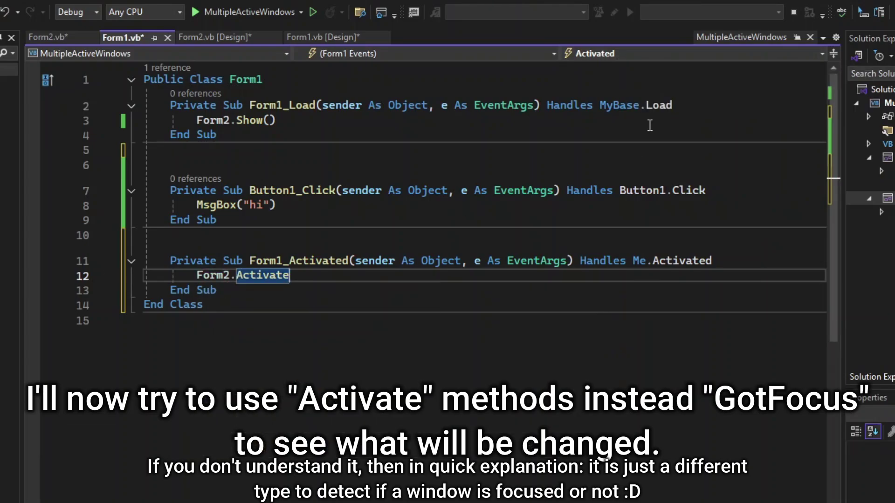
Add a Deactivate event handler to Form1 that calls Me.Activate().
left_click(617, 53)
scroll(625, 160, "down", 2)
left_click(616, 246)
type("Form2.")
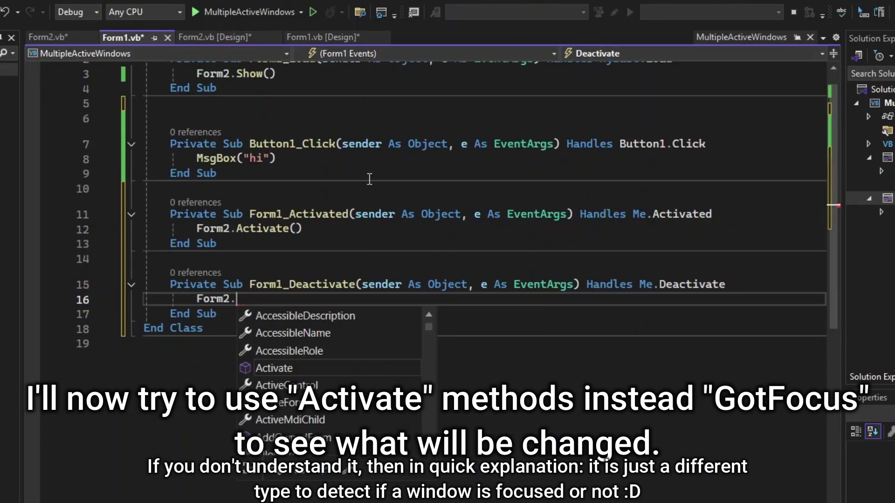
key("BackSpace")
key("BackSpace")
key("BackSpace")
key("BackSpace")
key("BackSpace")
key("BackSpace")
type("me.Activate()")
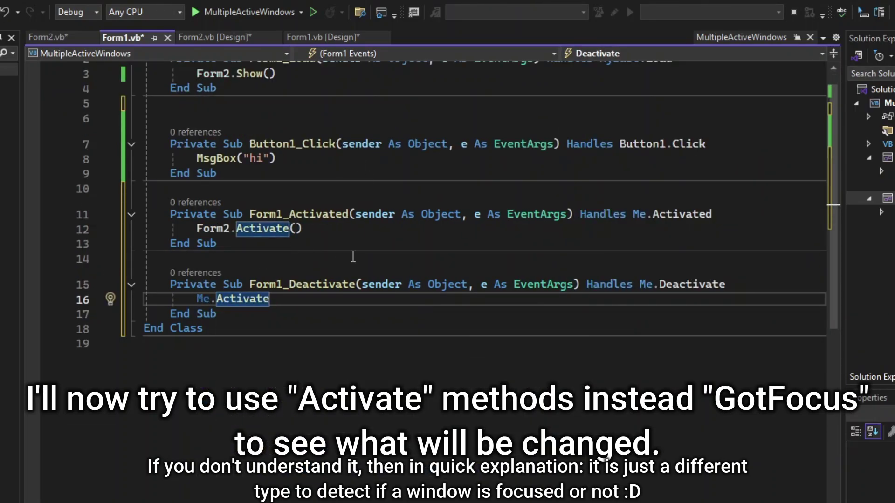